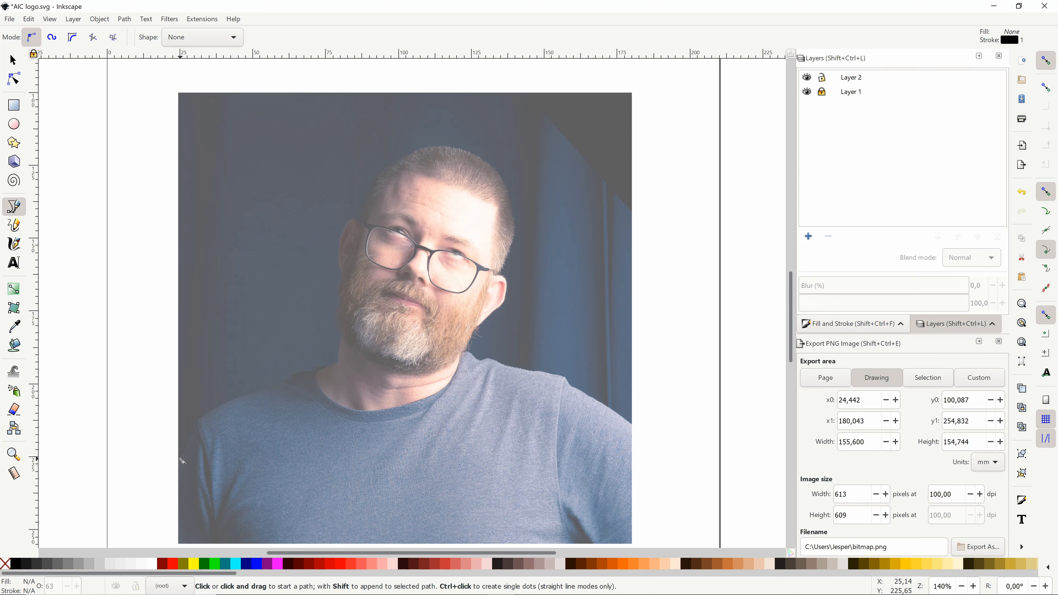
Step: Start a Bezier path at the photo's left edge and trace the left shoulder, neck and ear
left_click(181, 459)
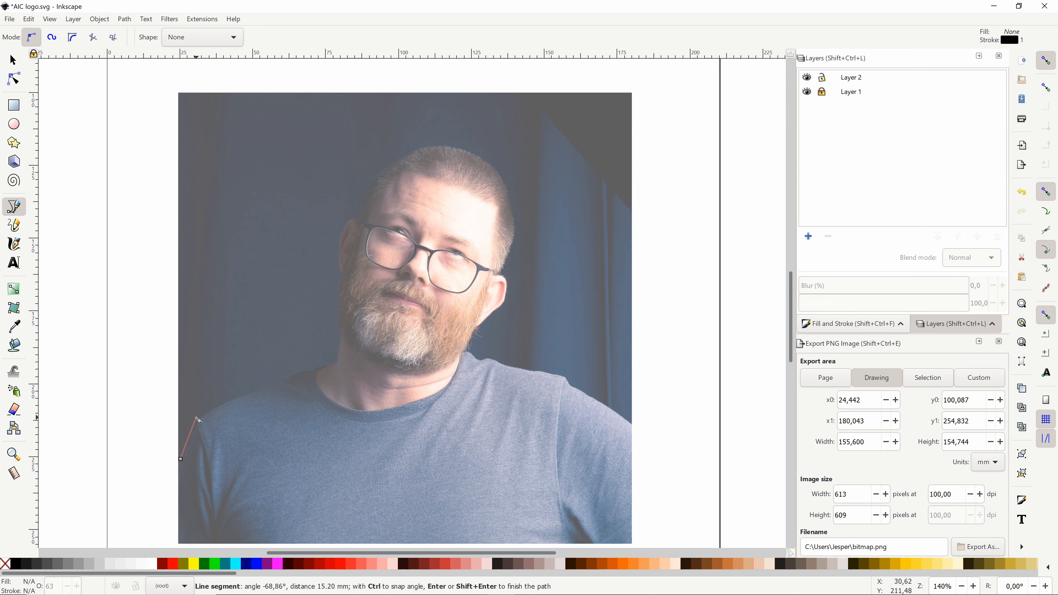
left_click_drag(199, 420, 205, 419)
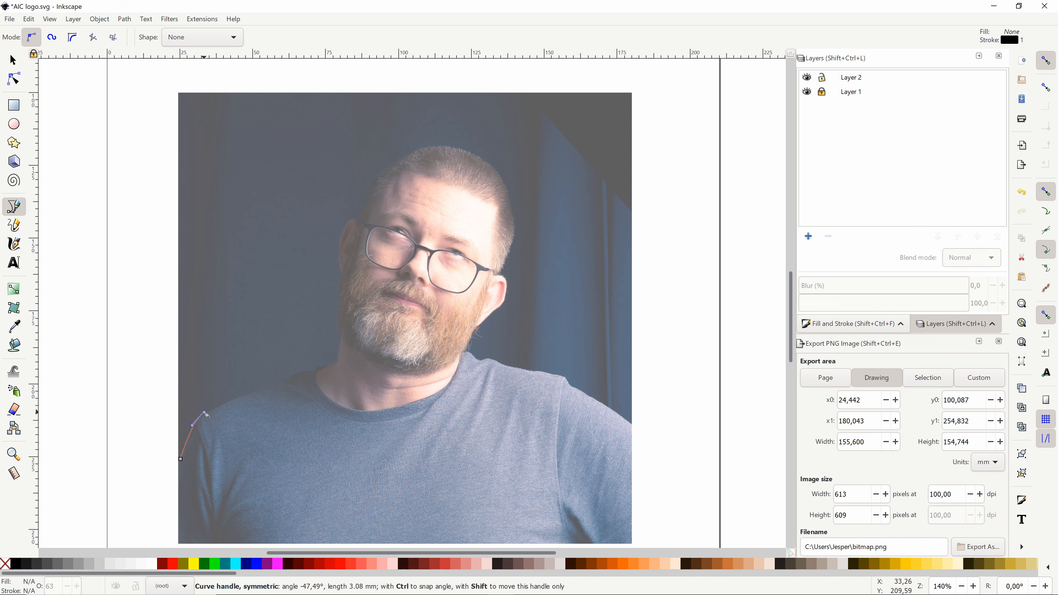
left_click_drag(205, 415, 206, 414)
left_click_drag(288, 380, 338, 323)
left_click_drag(342, 272, 343, 268)
left_click_drag(336, 245, 353, 220)
Step: Continue the path over the head, right ear, neck and right shoulder, and close it at the starting node
left_click_drag(362, 223, 373, 180)
left_click_drag(424, 148, 438, 149)
left_click_drag(506, 188, 527, 231)
left_click_drag(504, 303, 462, 373)
left_click_drag(528, 368, 600, 382)
left_click_drag(628, 441, 619, 457)
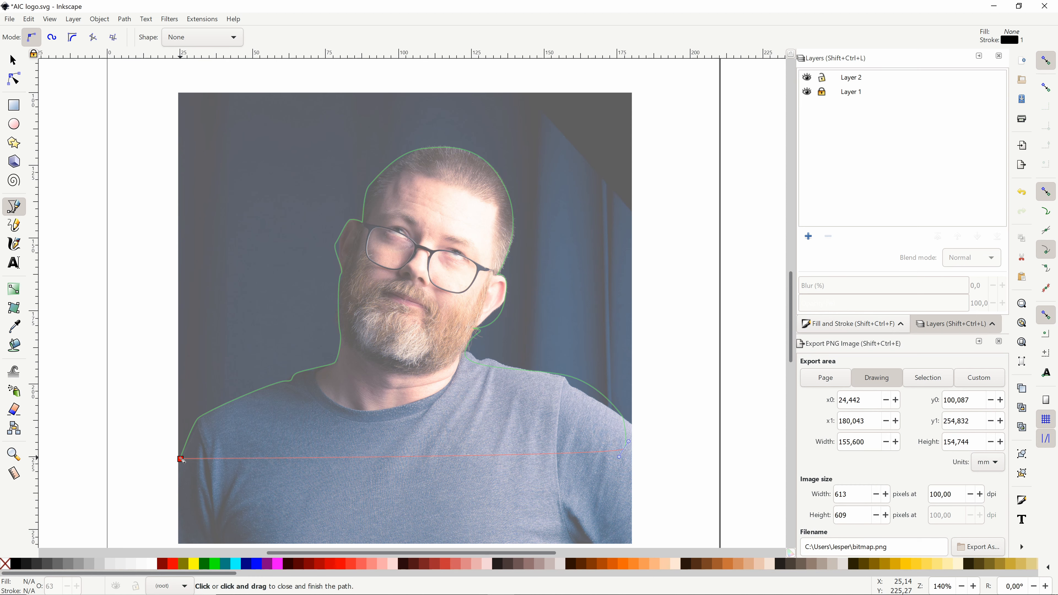
left_click(181, 459)
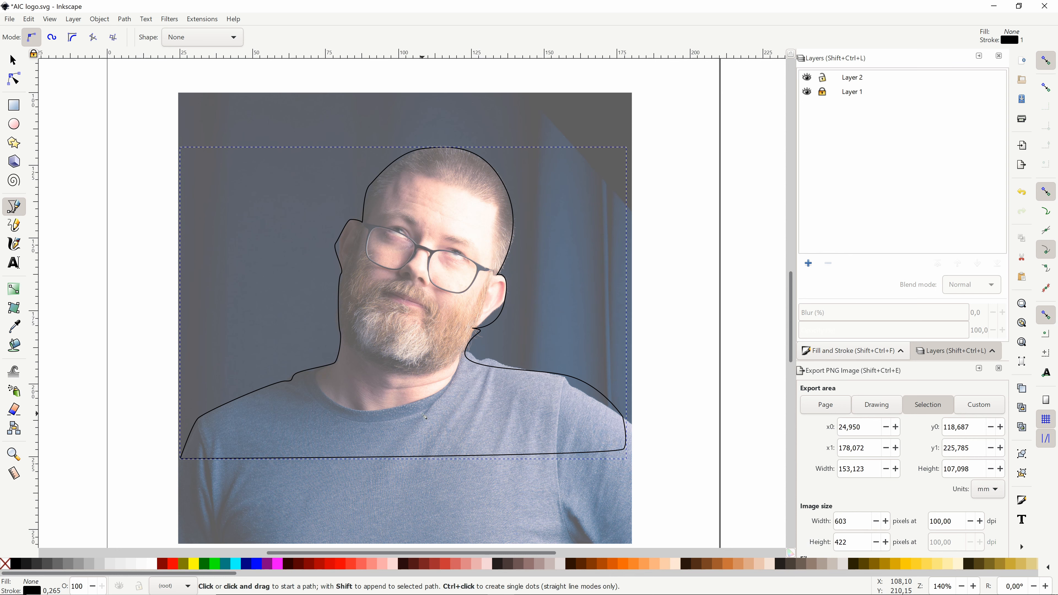
Step: Move the outline node below the right ear onto the jawline and make it a corner node
left_click(14, 60)
left_click(13, 78)
scroll(480, 326, "up", 4)
left_click(579, 231)
left_click_drag(548, 366, 481, 334)
left_click(177, 38)
left_click(197, 38)
left_click(177, 37)
Step: Make the node at the beard edge a corner and fit the nearby handles to the right ear and neck
left_click_drag(643, 108, 624, 108)
left_click(465, 335)
left_click(177, 37)
left_click(422, 425)
left_click_drag(520, 345, 445, 397)
left_click_drag(410, 323, 483, 311)
left_click_drag(579, 231, 581, 227)
Step: Fit the nodes and handles to the lower right ear, making the node there smooth
left_click_drag(484, 329, 524, 275)
left_click(522, 284)
left_click_drag(627, 104, 620, 111)
left_click_drag(571, 242, 568, 244)
left_click_drag(582, 226, 579, 230)
left_click(198, 37)
left_click_drag(622, 116, 618, 120)
left_click_drag(523, 275, 510, 289)
left_click_drag(578, 230, 568, 235)
left_click_drag(609, 124, 634, 131)
Step: Make the node below the right ear auto-smooth and reposition the neck-base node and its shoulder handle
left_click(449, 375)
left_click_drag(445, 398, 443, 392)
left_click(177, 38)
left_click(239, 38)
left_click_drag(529, 438, 421, 297)
left_click(315, 285)
left_click_drag(374, 405, 617, 373)
left_click_drag(315, 285, 329, 294)
left_click_drag(341, 235, 336, 233)
Step: Delete the extra node on the right shoulder and reshape the outline to follow the shoulder edge
scroll(576, 326, "down", 2)
left_click_drag(575, 325, 574, 295)
left_click(642, 322)
key("Delete")
left_click_drag(754, 405, 490, 402)
mouse_move(531, 422)
left_mouse_down()
mouse_move(596, 463)
mouse_move(523, 416)
left_mouse_up()
left_click_drag(498, 487, 488, 470)
Step: Turn the bottom segment into a straight line and level its two corner nodes
left_click(433, 473)
left_click(267, 37)
scroll(267, 334, "left", 20)
left_click_drag(129, 492, 132, 473)
scroll(291, 459, "right", 20)
left_click_drag(461, 453, 463, 472)
Step: Delete the two surplus nodes along the left shoulder and adjust the remaining handle to the shirt edge
left_click(369, 336)
key("Delete")
left_click_drag(249, 373, 232, 371)
left_click(389, 321)
key("Delete")
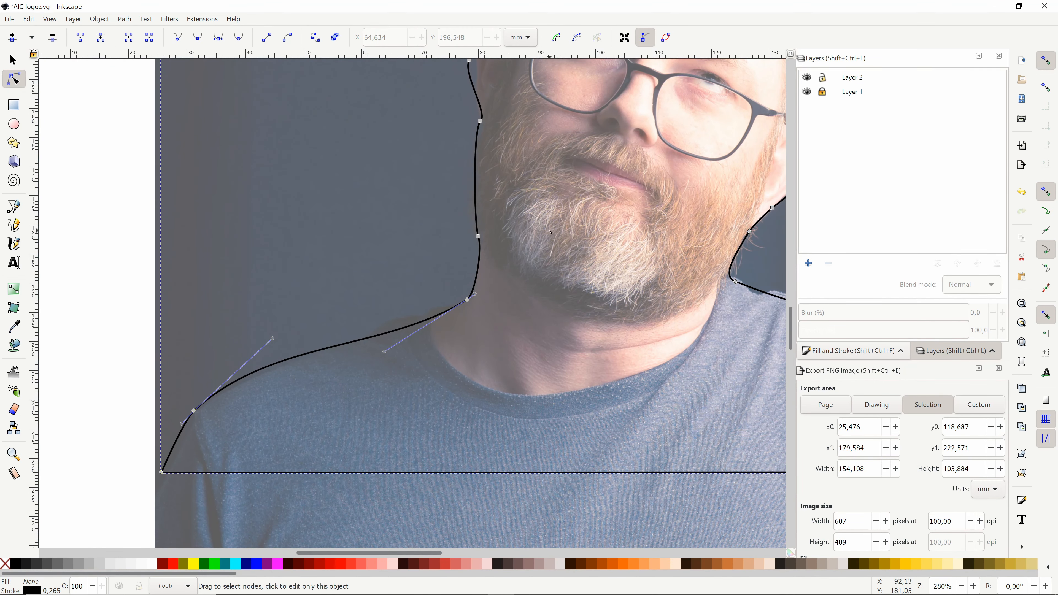
Step: Lock Layer 1 again after briefly unlocking it, and make Layer 2 the current layer
left_click_drag(334, 292, 264, 479)
left_click(852, 91)
scroll(84, 354, "down", 5)
left_click(13, 60)
left_click(822, 92)
left_click(379, 509)
left_click(822, 92)
left_click(846, 79)
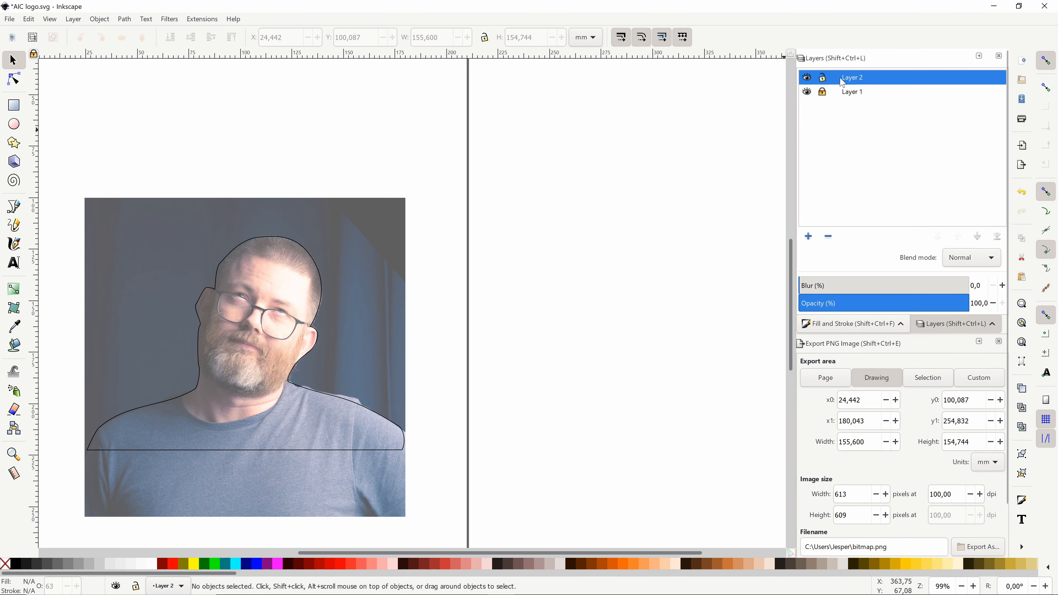
Step: Move the nodes and handles of the head outline onto the lower edge of the left ear
left_click(333, 395)
scroll(200, 312, "up", 4)
left_click(14, 78)
Step: Refine the nodes and handles around the upper left ear where it meets the head
scroll(224, 496, "down", 6)
left_click_drag(201, 235, 203, 242)
left_click_drag(186, 149, 194, 186)
left_click_drag(207, 125, 196, 126)
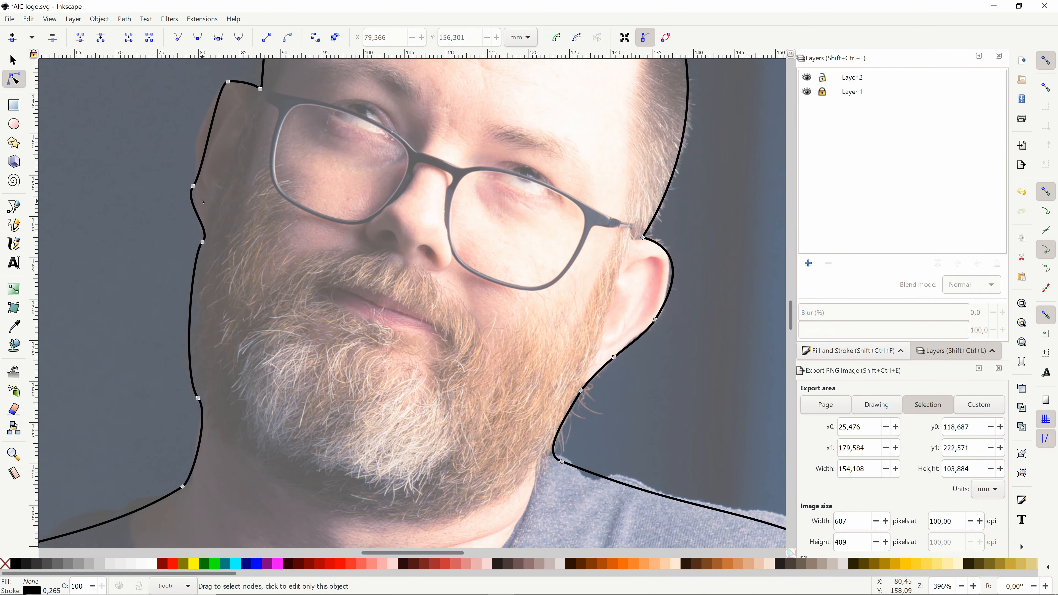
left_click_drag(193, 187, 198, 186)
left_click(170, 211)
left_click_drag(202, 114, 196, 137)
left_click_drag(228, 82, 228, 80)
left_click_drag(222, 82, 213, 82)
scroll(188, 94, "up", 3)
left_click_drag(183, 270, 196, 270)
left_click_drag(214, 353, 206, 352)
scroll(216, 333, "up", 2)
left_click_drag(299, 121, 299, 126)
left_click_drag(392, 145, 352, 113)
scroll(401, 200, "down", 3)
Step: Try to fit the existing nodes and handles to the hairline across the top of the head
scroll(444, 117, "up", 3)
left_click_drag(320, 272, 338, 276)
left_click_drag(377, 214, 385, 217)
scroll(400, 217, "up", 3)
left_click_drag(592, 98, 614, 116)
left_click_drag(425, 303, 442, 265)
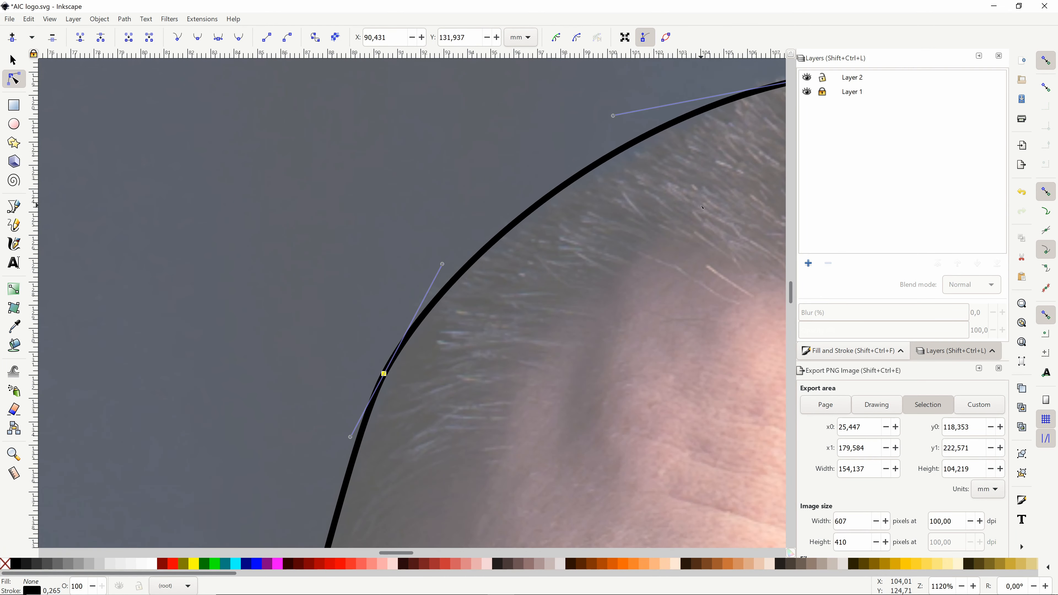
left_click_drag(550, 182, 551, 170)
scroll(542, 175, "right", 8)
mouse_move(585, 137)
left_mouse_down()
mouse_move(556, 138)
mouse_move(589, 128)
left_mouse_up()
left_click_drag(304, 98, 385, 163)
left_click_drag(588, 127, 574, 138)
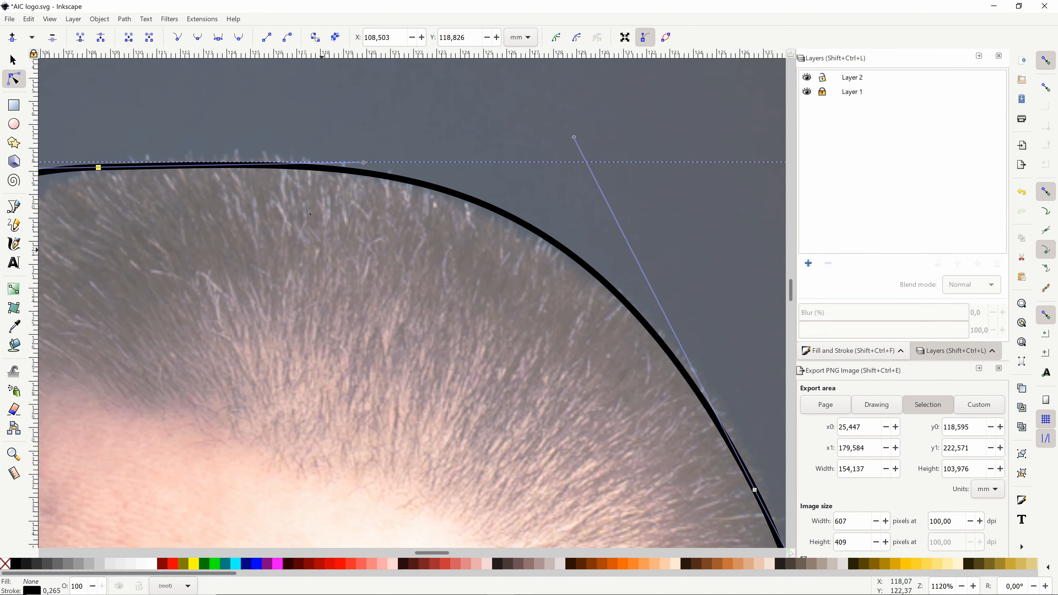
Step: Delete the surplus nodes along the top of the head, leaving one curve between the two ears
key("Delete")
scroll(413, 304, "left", 10)
scroll(218, 286, "down", 3)
left_click_drag(483, 237, 506, 211)
left_click_drag(264, 167, 270, 171)
left_click(527, 238)
key("Delete")
left_click(145, 232)
key("Delete")
Step: Adjust the handles at both ears so the single curve follows the top of the head
left_click_drag(656, 192, 638, 143)
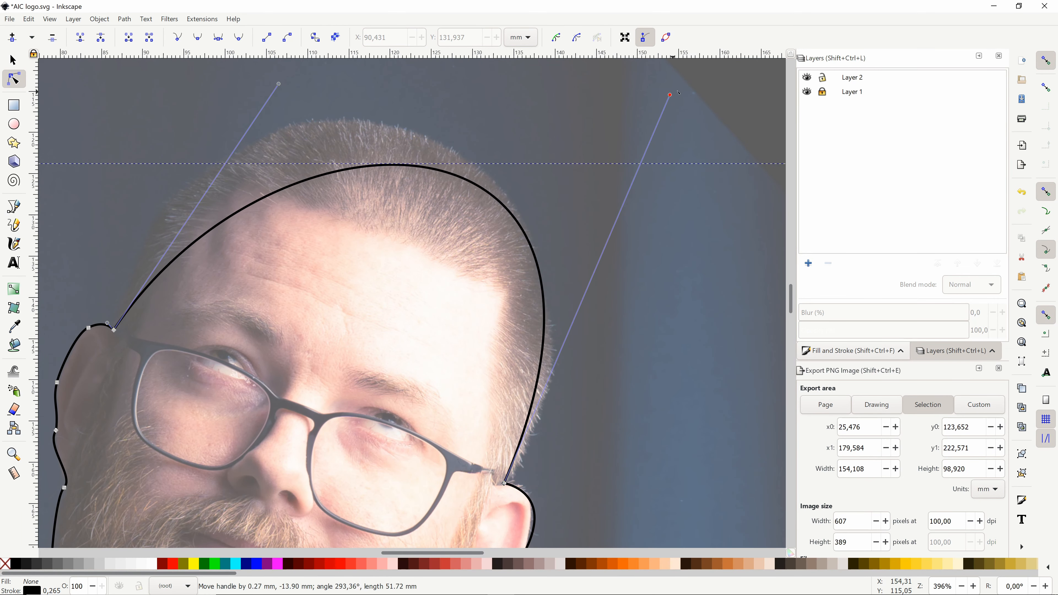
left_click_drag(369, 157, 273, 63)
left_click_drag(610, 146, 619, 167)
scroll(492, 352, "down", 3)
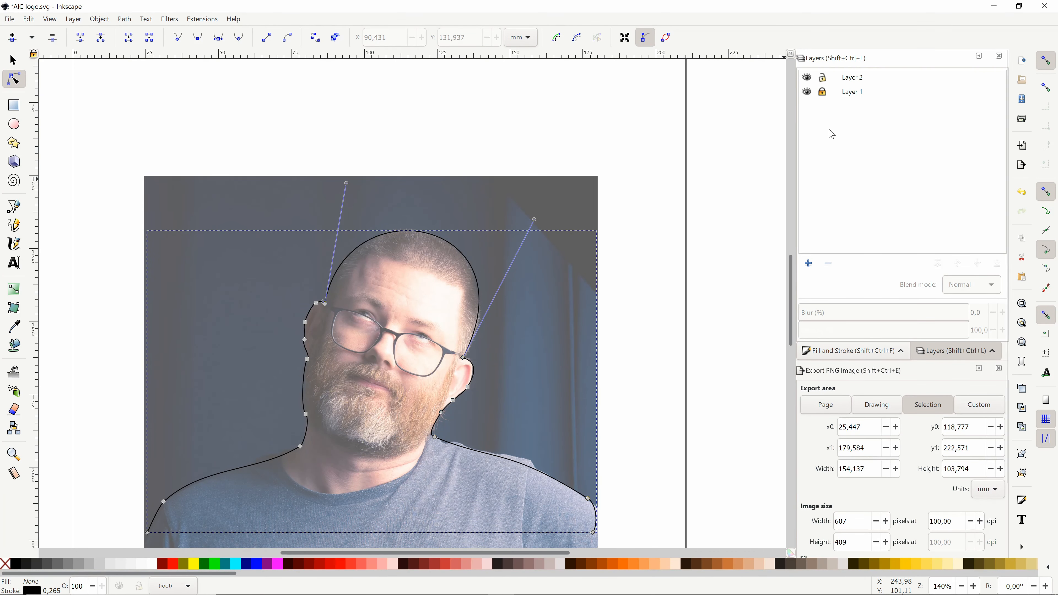
Step: Hide the photo in Layer 1 to inspect the traced outline and deselect the path
left_click(808, 92)
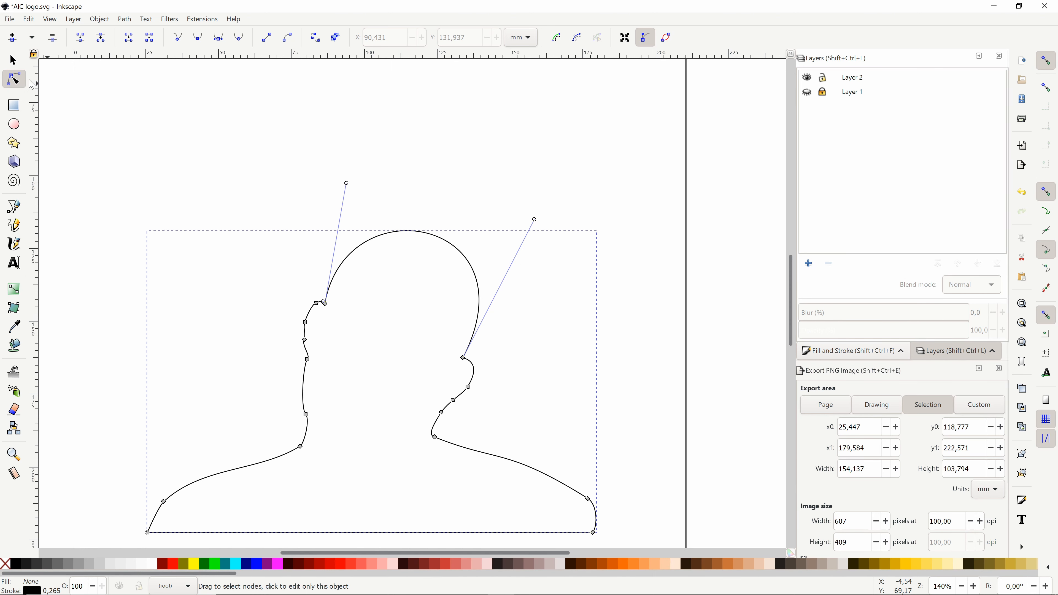
left_click(12, 60)
left_click(181, 176)
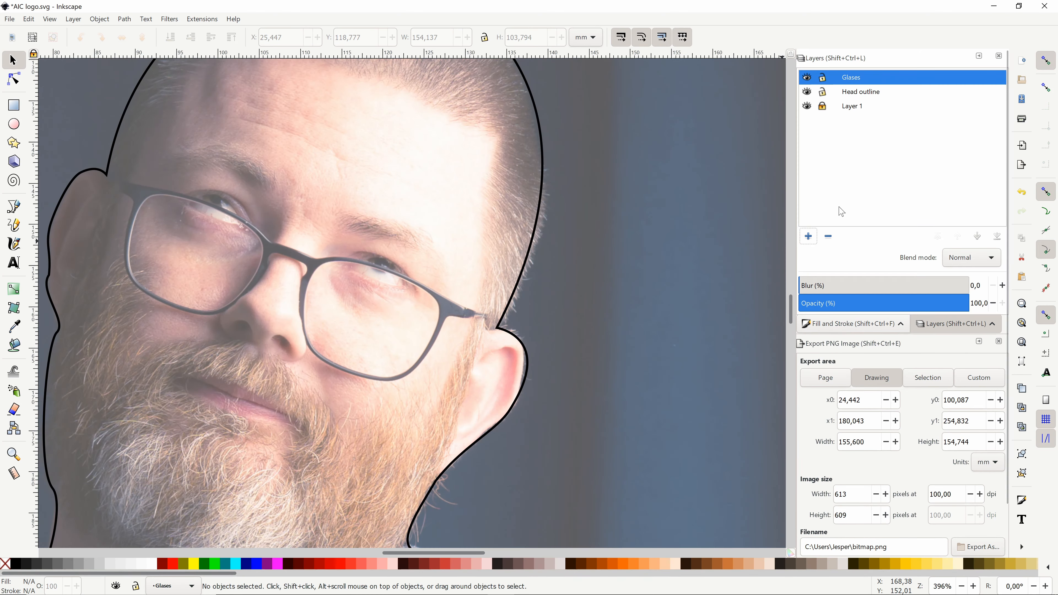
Step: Trace the upper edge of the glasses frame on the Glases layer with a Bezier path, from right to left
key("b")
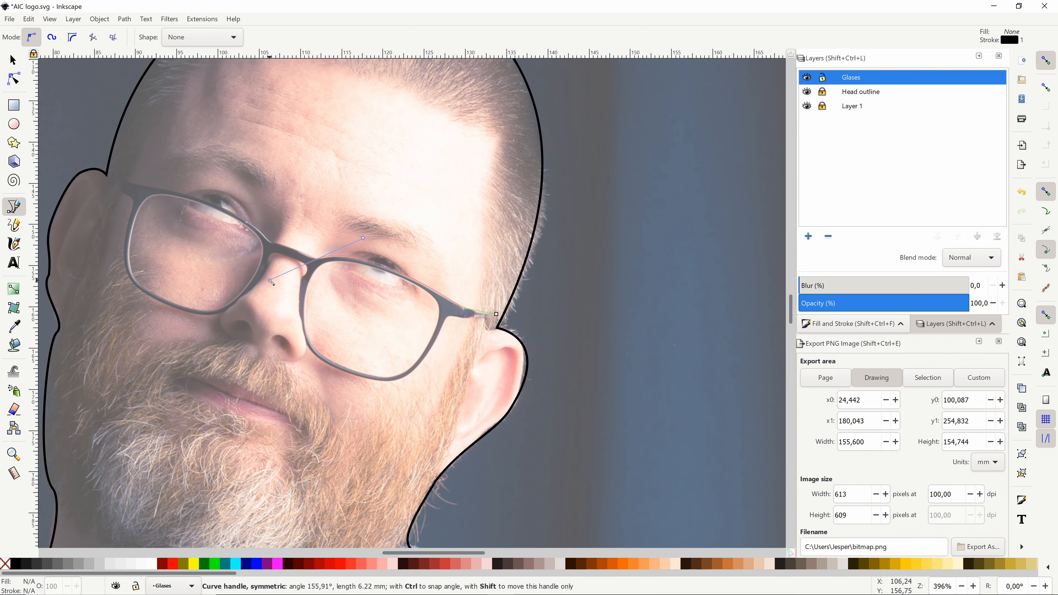
key("ctrl+z")
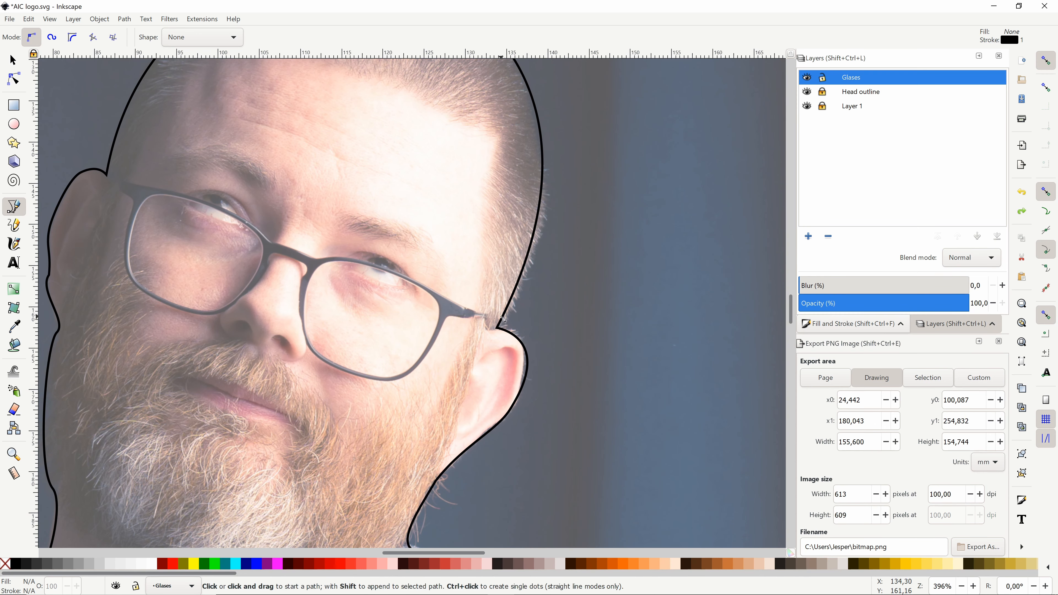
left_click(271, 242)
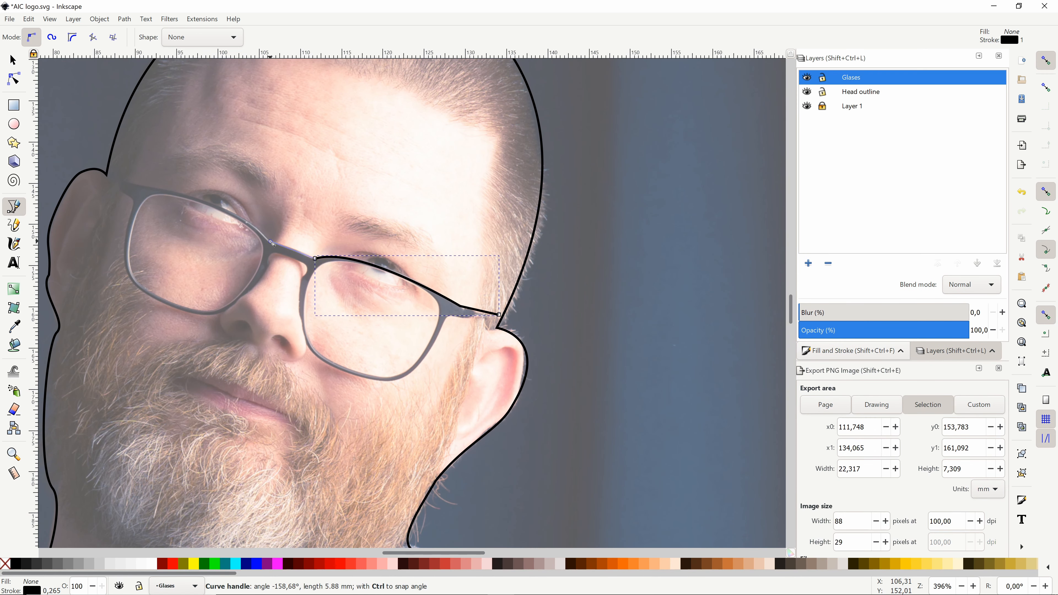
double_click(270, 241)
left_click_drag(43, 187, 128, 184)
key("Return")
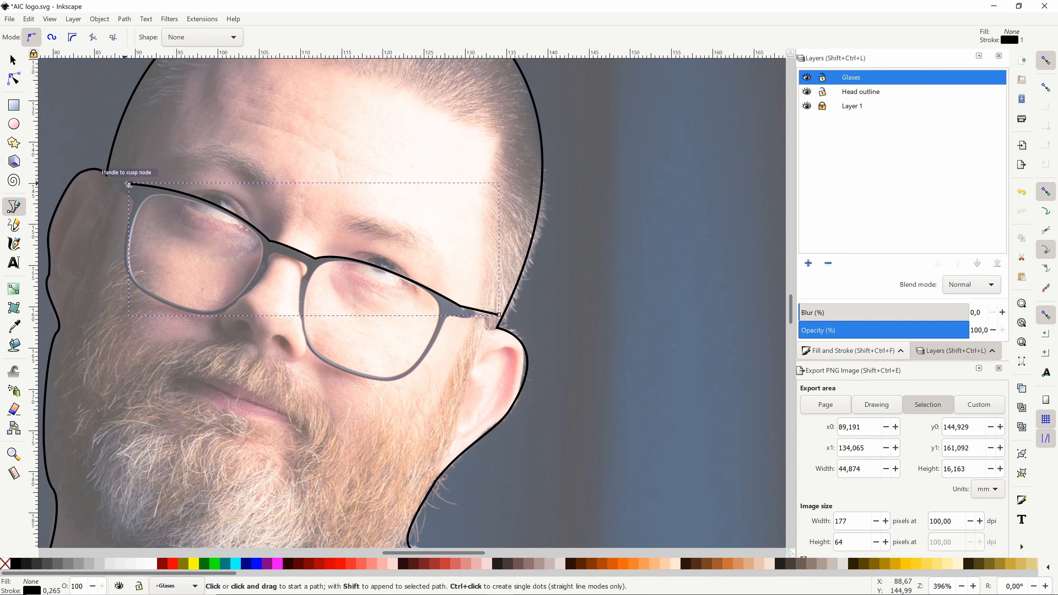
Step: Try to extend the frame path to the left ear and around the left lens, and delete the misplaced lens nodes
left_click(105, 172)
left_click(129, 196)
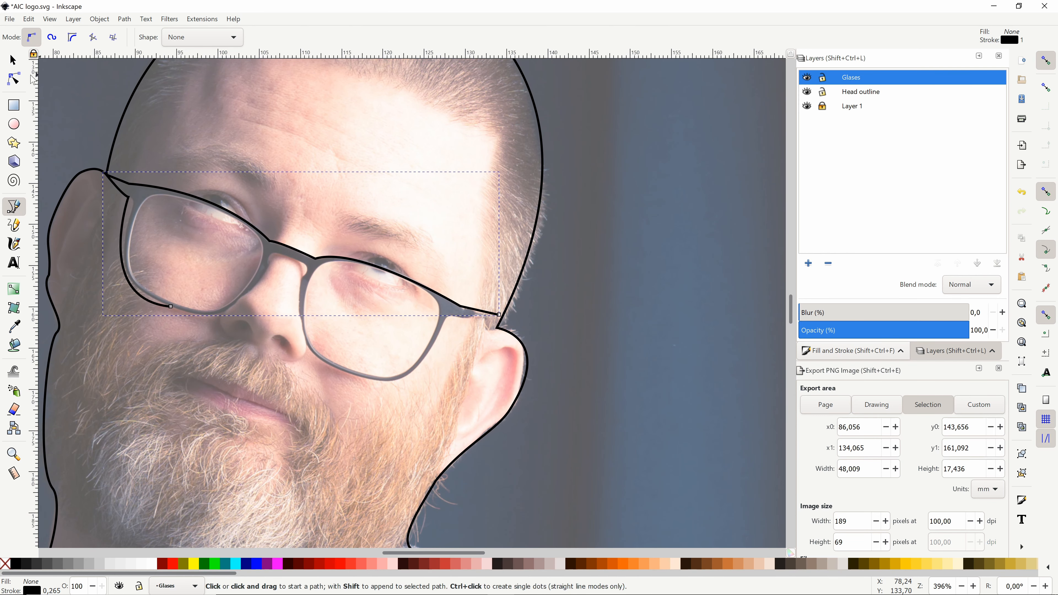
left_click(14, 78)
left_click_drag(129, 197, 131, 197)
left_click_drag(91, 292, 87, 288)
left_click_drag(170, 307, 186, 314)
left_click_drag(103, 295, 85, 294)
left_click_drag(131, 197, 133, 203)
key("Delete")
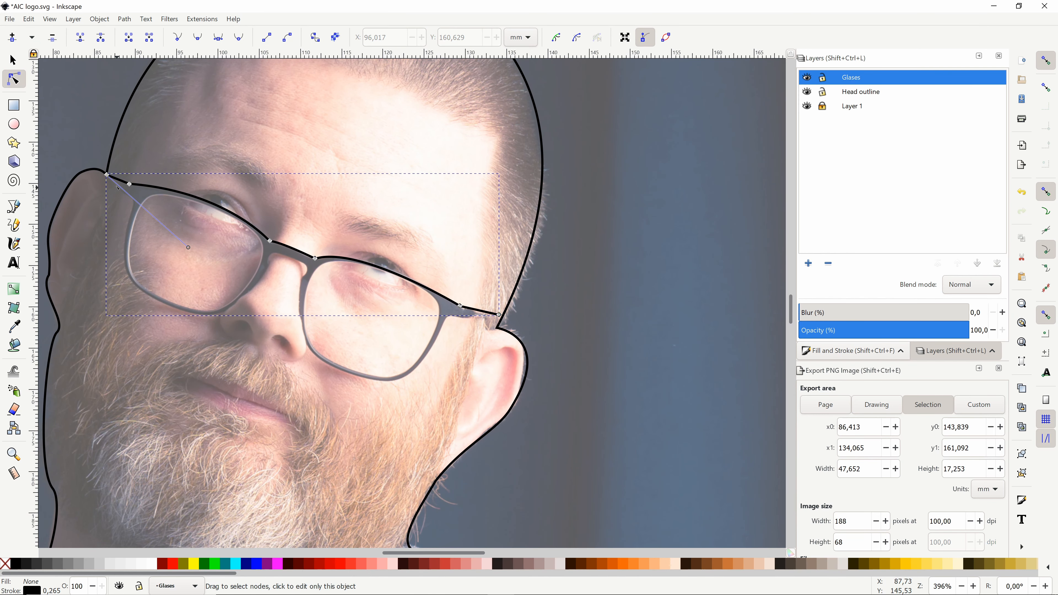
Step: Trace the lower edges of both lenses and the bridge to close the glasses outline, and hide Layer 1
key("b")
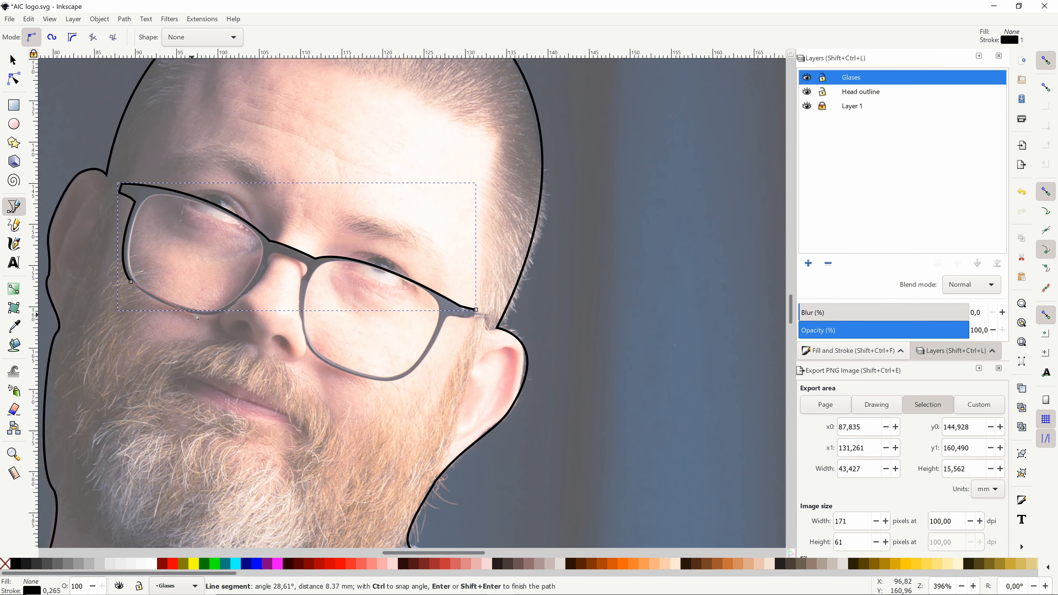
left_click_drag(271, 320, 272, 271)
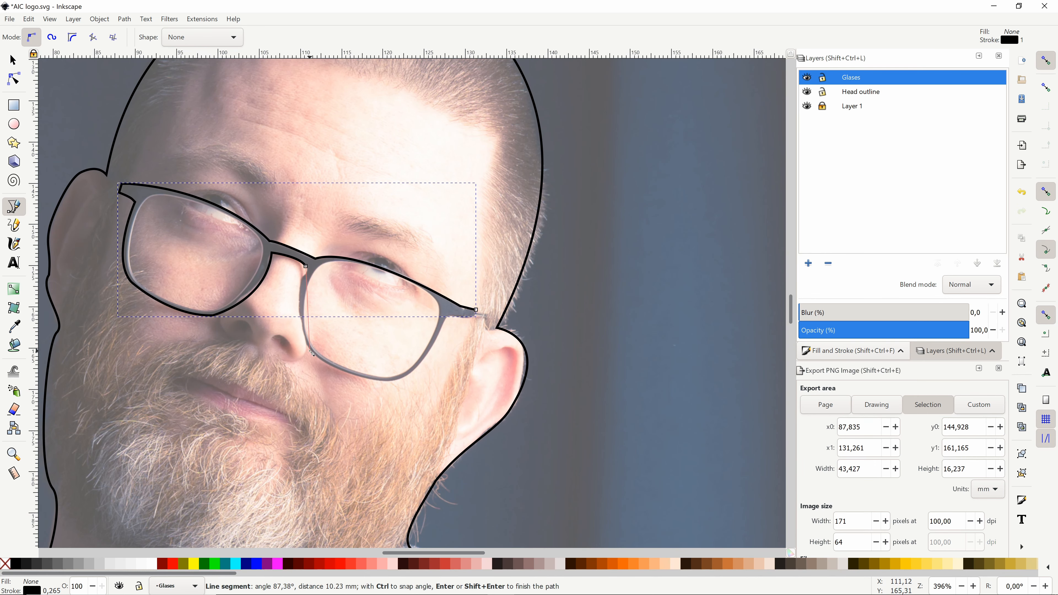
left_click_drag(457, 366, 441, 367)
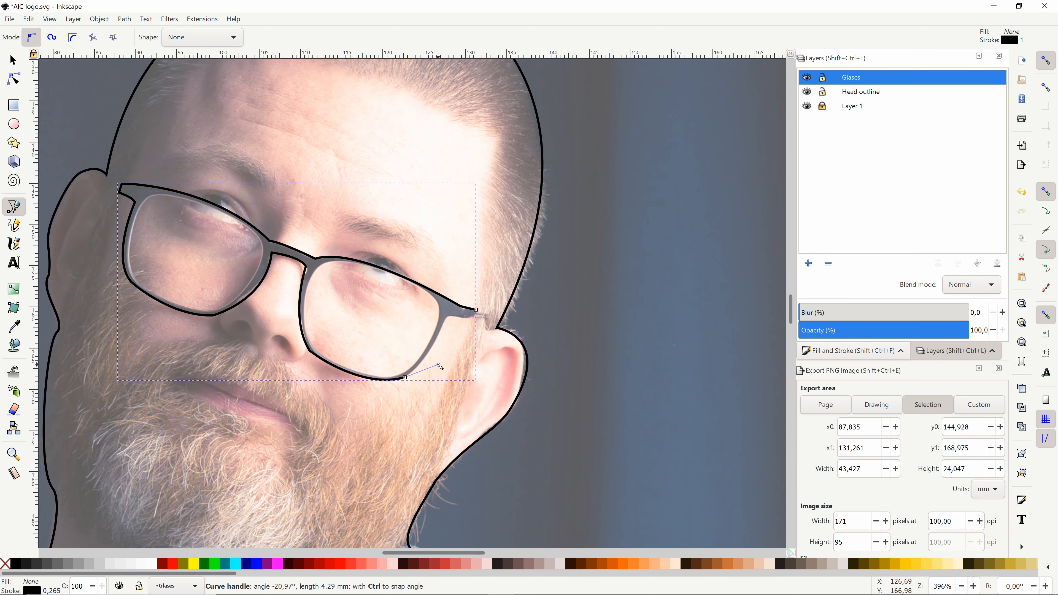
left_click(807, 106)
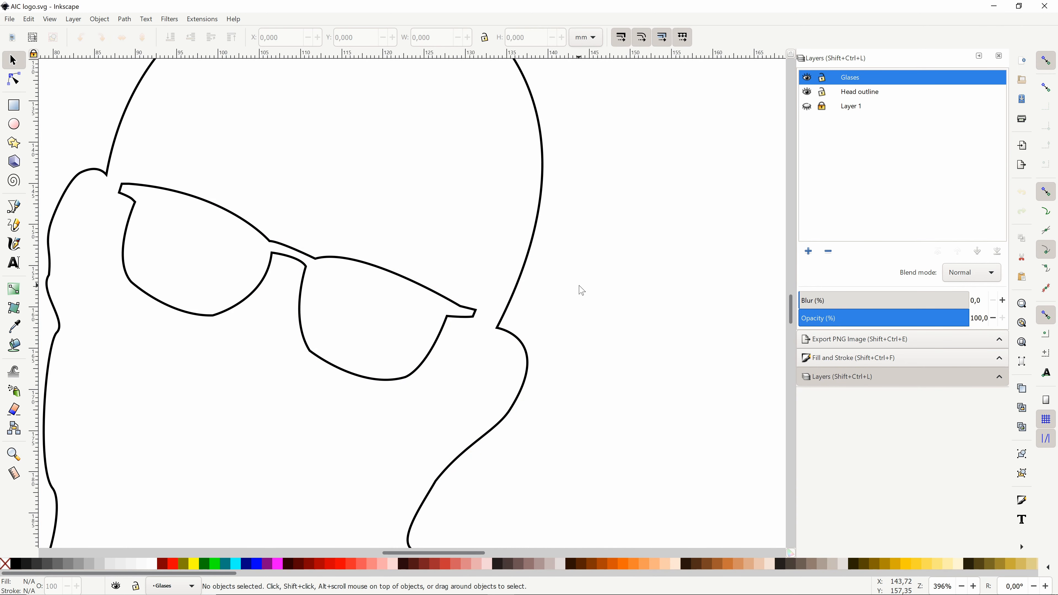
scroll(583, 300, "down", 2)
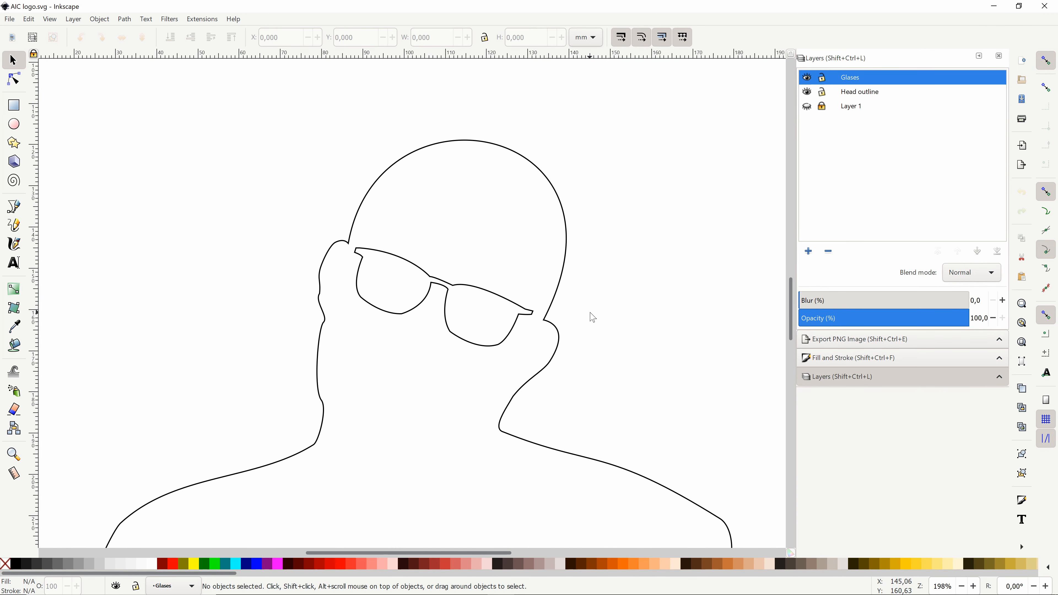
Step: Show the photo in Layer 1 again and add a new layer named Beard
key("ctrl+z")
left_click(13, 207)
left_click(808, 251)
type("Beard")
key("Return")
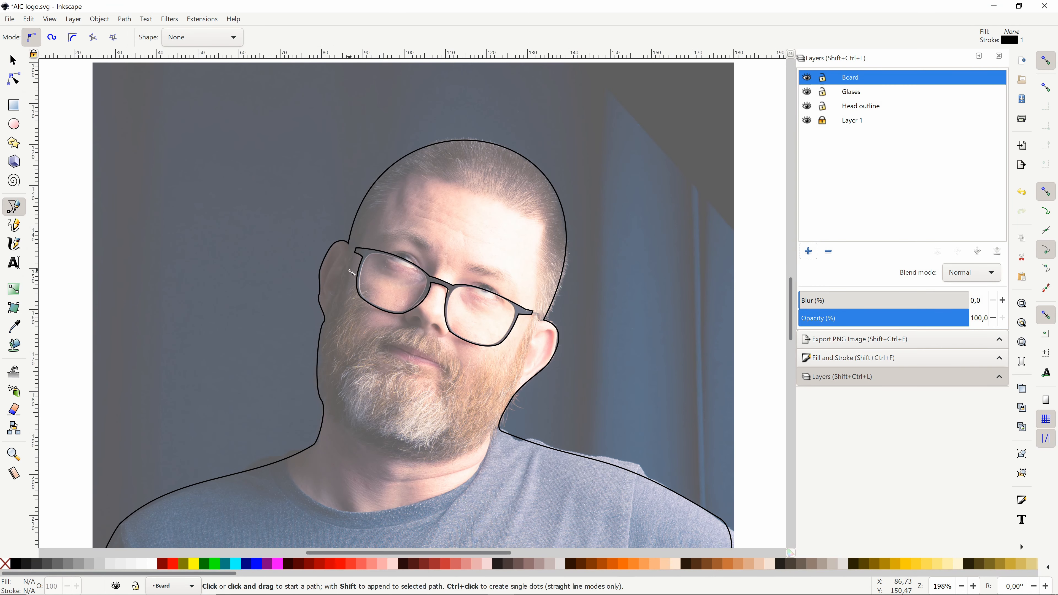
Step: Try to trace the beard's left side and lower jawline with separate Bezier segments
double_click(327, 317)
key("Return")
key("Escape")
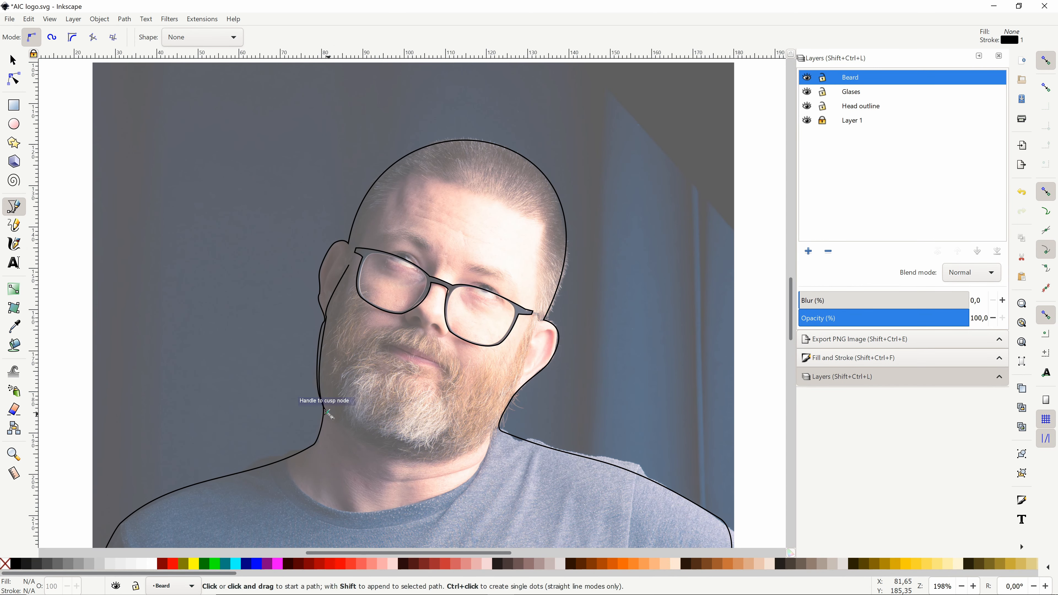
left_click_drag(539, 442, 539, 441)
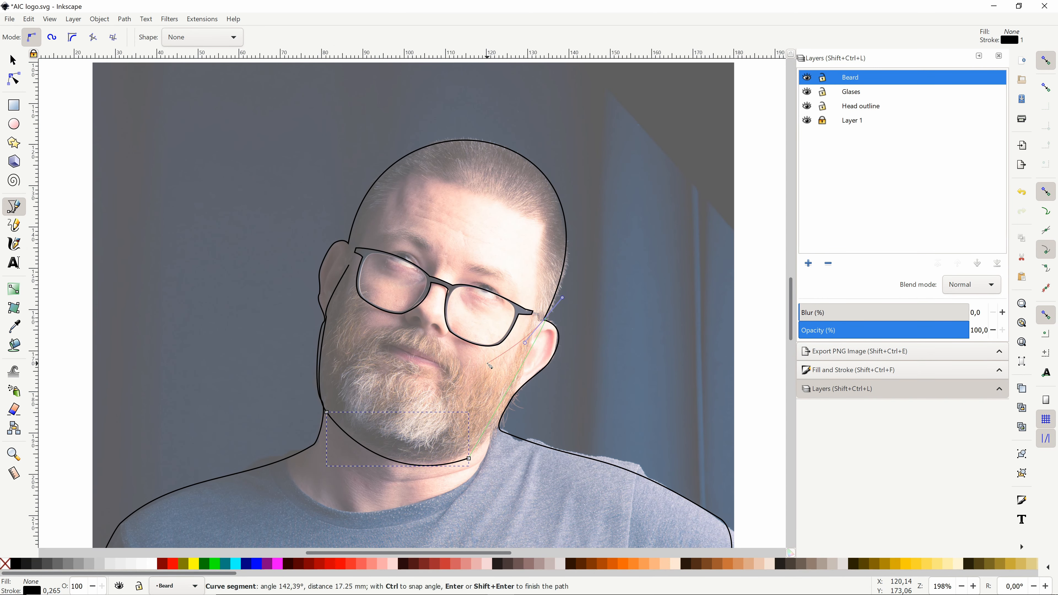
key("n")
left_click(469, 458)
key("Escape")
key("Escape")
left_click(327, 316)
key("ctrl+z")
key("ctrl+z")
Step: Draw a beard curve from beside the left lens down under the chin and up to the right ear
key("b")
left_click_drag(534, 328, 825, 12)
key("Return")
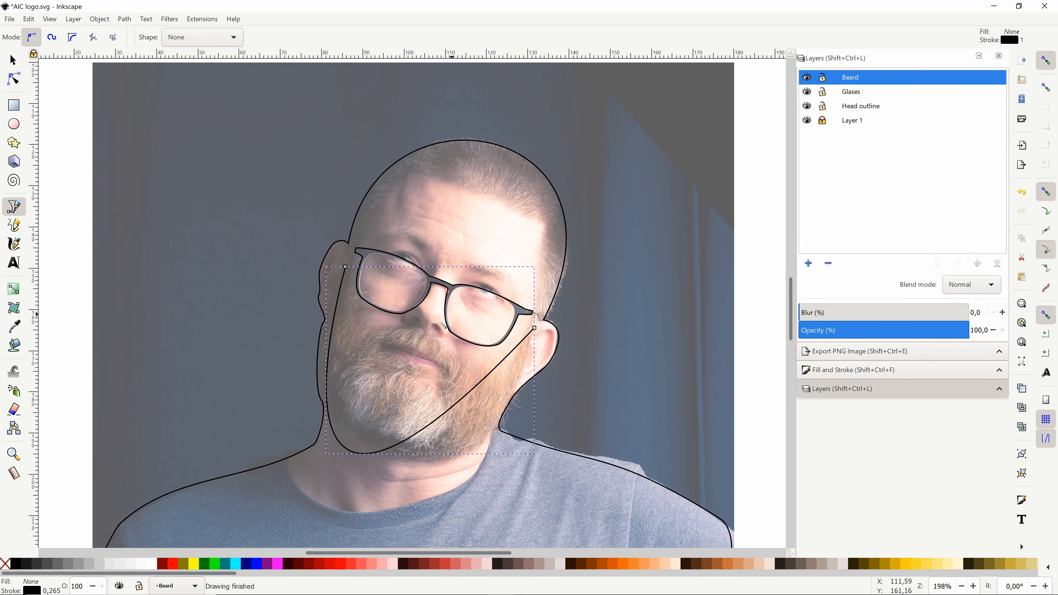
Step: Try to reshape the beard curve along the cheek and jaw, and delete it
key("n")
left_click(346, 268)
left_click_drag(346, 267, 346, 260)
scroll(345, 260, "down", 6)
left_click_drag(241, 516, 338, 503)
left_click(468, 284)
key("Delete")
Step: Draw a closed beard outline from the left lens under the chin to the right ear and back over the moustache, and hide Layer 1
key("b")
left_click(348, 130)
left_click_drag(389, 328, 513, 366)
key("Return")
left_click(388, 328)
left_click_drag(533, 193, 565, 21)
key("Return")
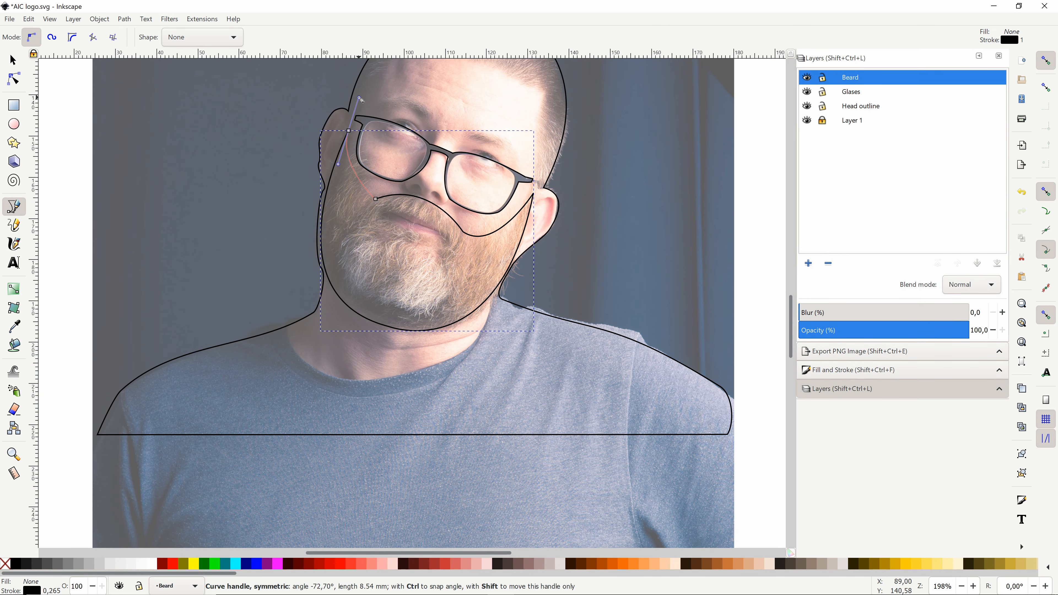
left_click(807, 121)
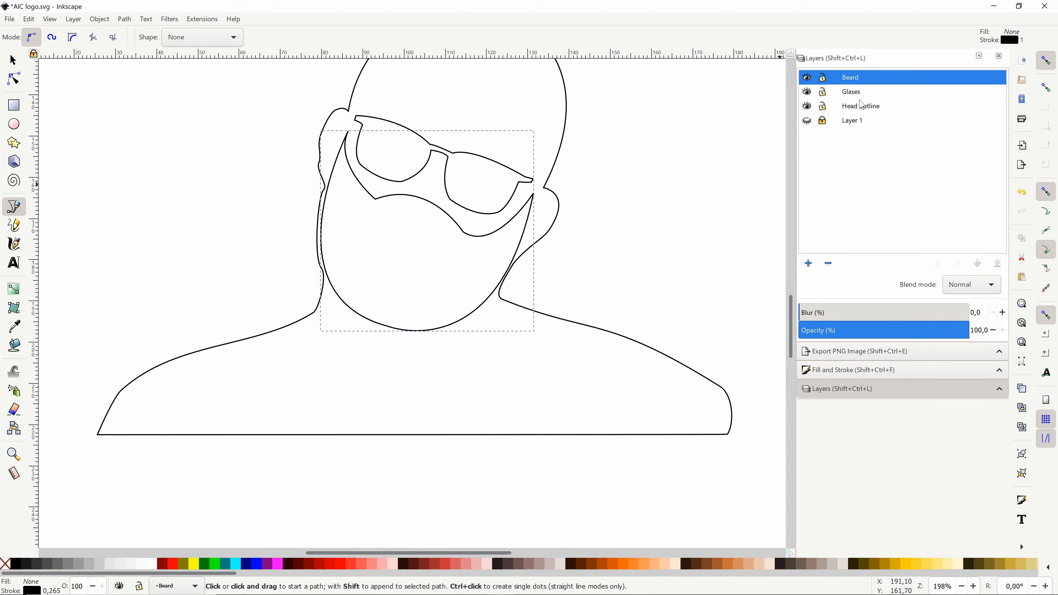
Step: Show Layer 1 and draw a closed, pointed mouth shape over the lips inside the beard
left_click(807, 121)
left_click_drag(382, 214, 400, 223)
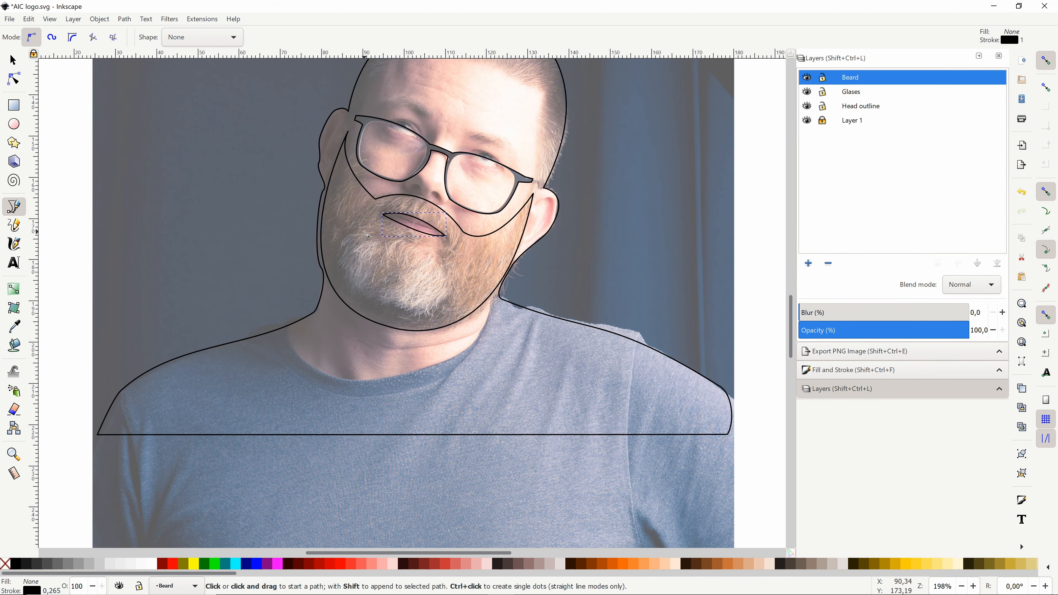
left_click(13, 455)
triple_click(425, 222)
left_click(13, 78)
left_click_drag(381, 204, 354, 214)
left_click(14, 207)
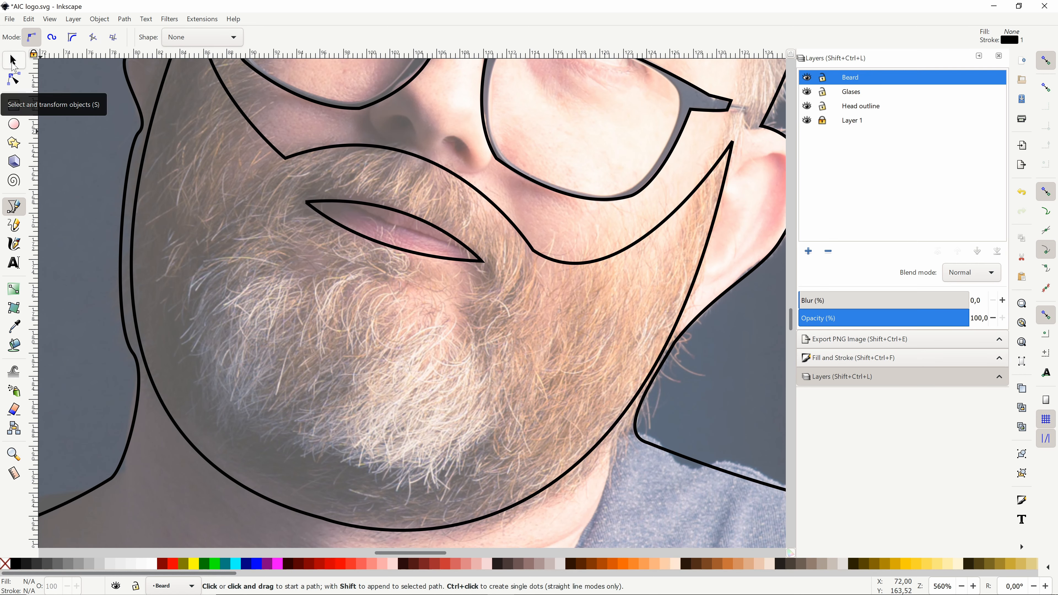
Step: Shorten the beard outline at the chin and lower the two nodes on its moustache edge
left_click(14, 60)
left_click(433, 528)
left_click_drag(432, 536, 432, 506)
left_click(14, 79)
left_click_drag(285, 148, 281, 161)
left_click_drag(534, 235, 531, 249)
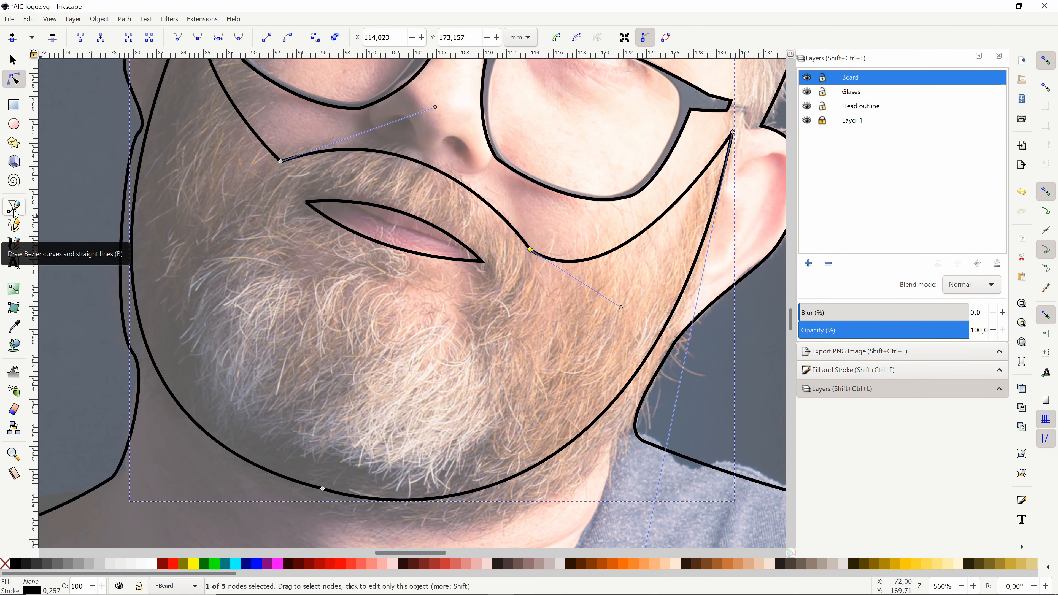
Step: Draw a curved Bezier strand in the lower-left part of the beard
key("s")
key("b")
mouse_move(212, 437)
left_mouse_down()
mouse_move(249, 297)
mouse_move(346, 233)
left_mouse_up()
left_click(218, 440)
key("Return")
Step: Duplicate the beard strand and spread the copies along the chin and lower beard
key("s")
key("ctrl+d")
left_click_drag(245, 363, 319, 403)
key("ctrl+d")
left_click_drag(423, 433, 436, 444)
left_click(320, 404)
key("ctrl+d")
left_click_drag(320, 405, 348, 411)
Step: Place more strand copies on the beard's left cheek and adjust a strand on its right side
key("ctrl+d")
left_click_drag(436, 444, 533, 399)
key("ctrl+d")
left_click_drag(264, 246, 258, 262)
left_click_drag(259, 262, 271, 265)
key("ctrl+d")
left_click_drag(206, 323, 178, 250)
left_click_drag(237, 196, 239, 224)
left_click(564, 363)
mouse_move(587, 364)
left_mouse_down()
mouse_move(607, 364)
mouse_move(578, 359)
left_mouse_up()
left_click(181, 263)
Step: Hide Layer 1 and fit one more duplicated strand into the chin area of the beard
key("ctrl+d")
left_click_drag(181, 263, 176, 199)
left_click_drag(233, 162, 237, 194)
scroll(595, 314, "down", 2)
left_click(807, 120)
left_click(514, 373)
key("ctrl+d")
left_click_drag(517, 385, 503, 385)
left_click_drag(485, 334, 492, 350)
Step: Try to delete the mouth shape inside the beard
left_click(704, 379)
scroll(674, 386, "up", 4)
left_click(537, 419)
key("Delete")
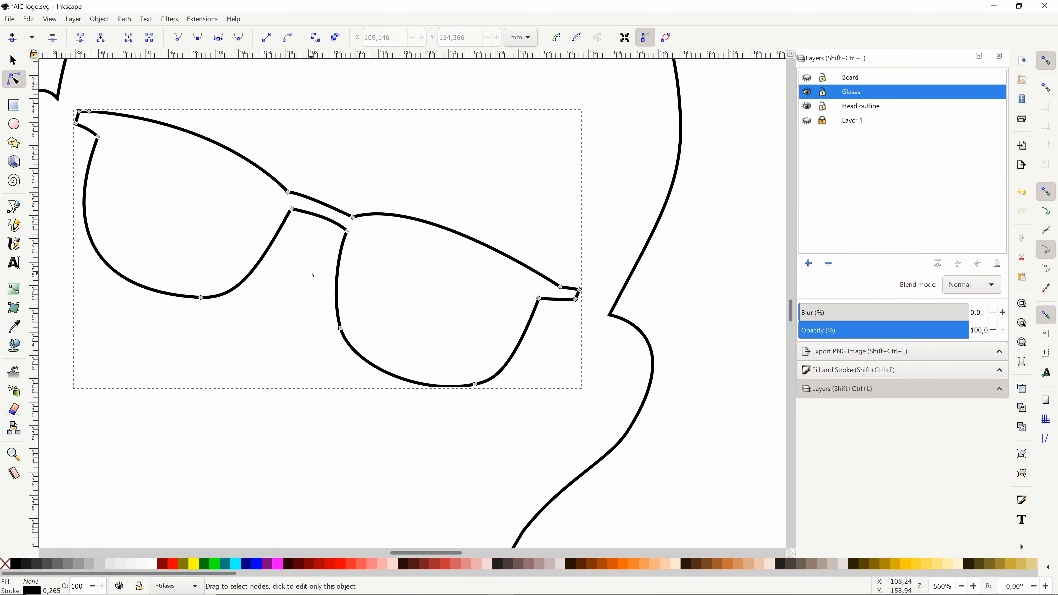
Step: Refine the nodes of the glasses outline around the bridge and the inner lens edge, and save the drawing
scroll(333, 354, "up", 5)
left_click(346, 342)
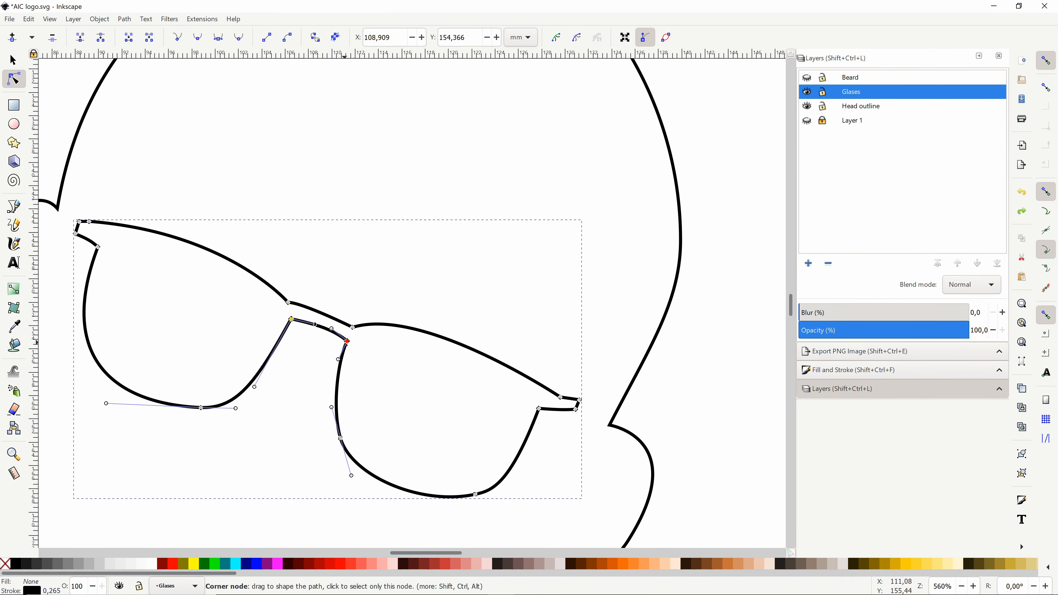
left_click_drag(256, 384, 252, 388)
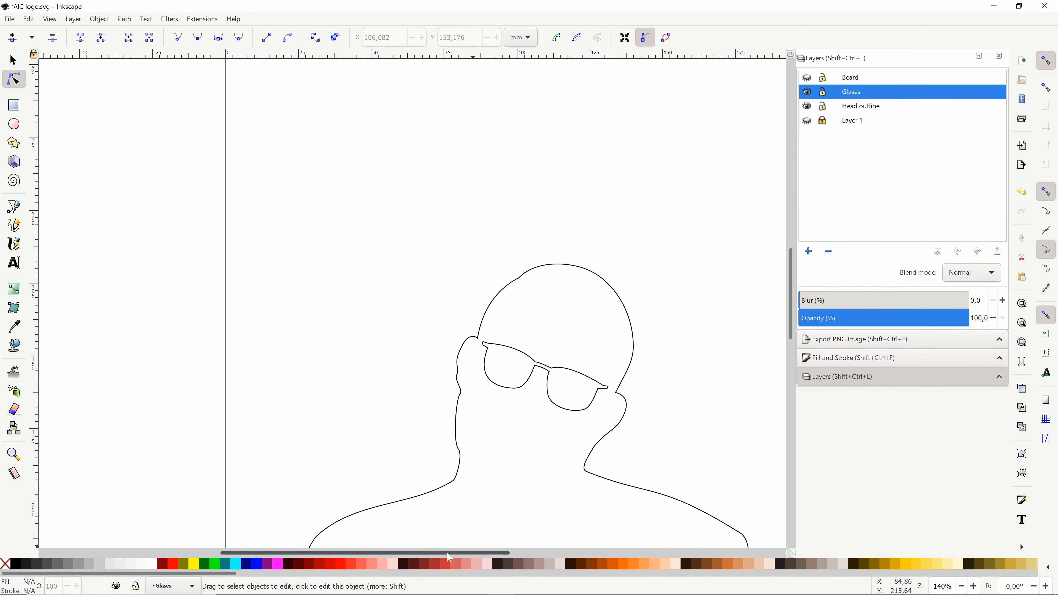
scroll(314, 328, "down", 5)
key("ctrl+s")
Step: Save the drawing under a separate file name with "just sil" in it
left_click(9, 19)
left_click(40, 124)
left_click(135, 207)
type("just sil")
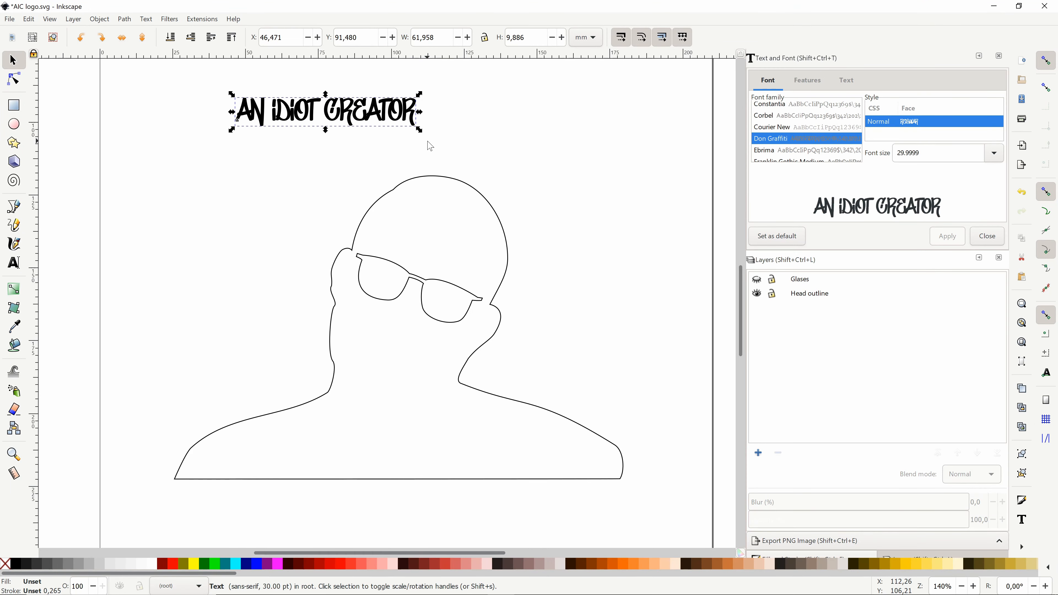
Step: Enlarge the AN IDIOT CREATOR lettering above the head outline and open the Glases layer's options
left_click_drag(419, 130, 664, 190)
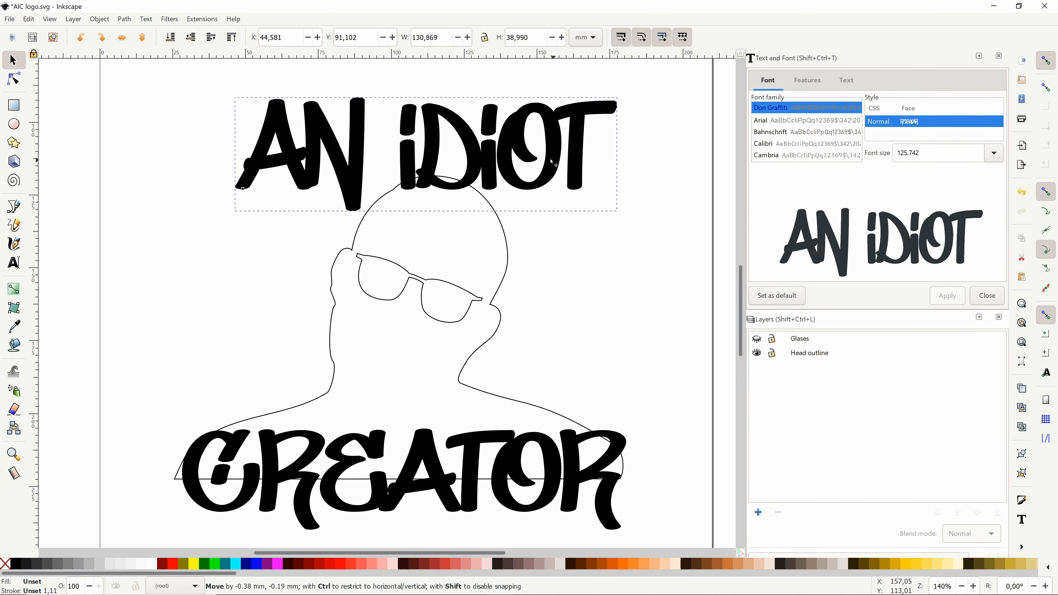
left_click(576, 354)
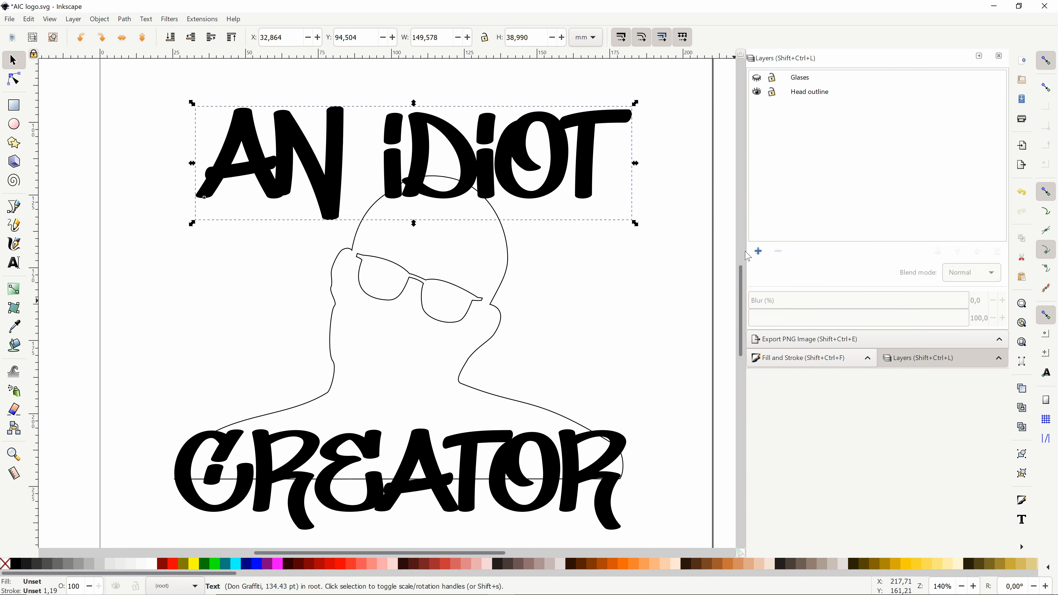
right_click(800, 77)
left_click(779, 83)
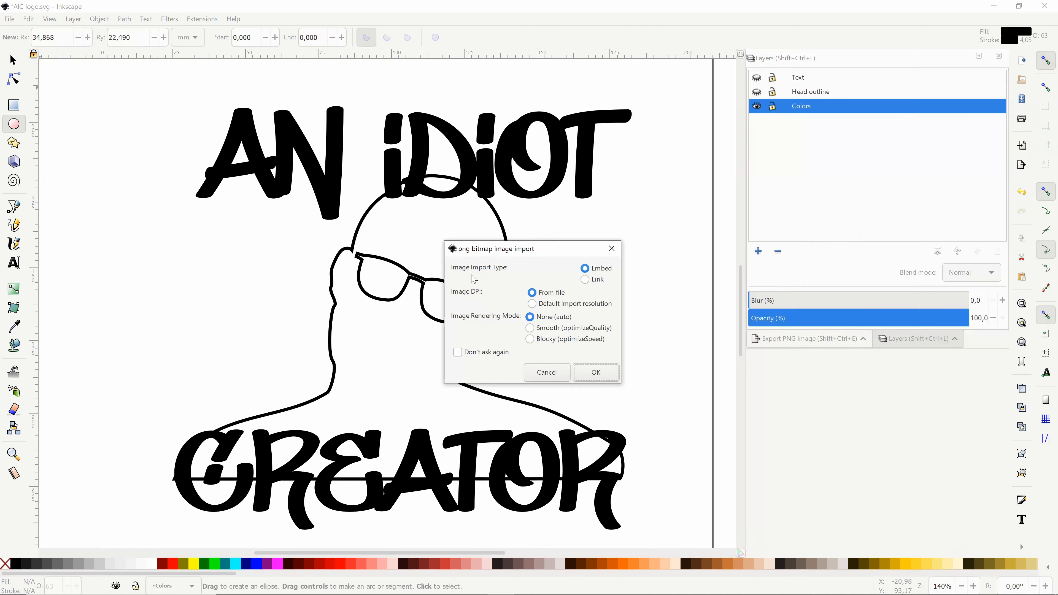
left_click(597, 373)
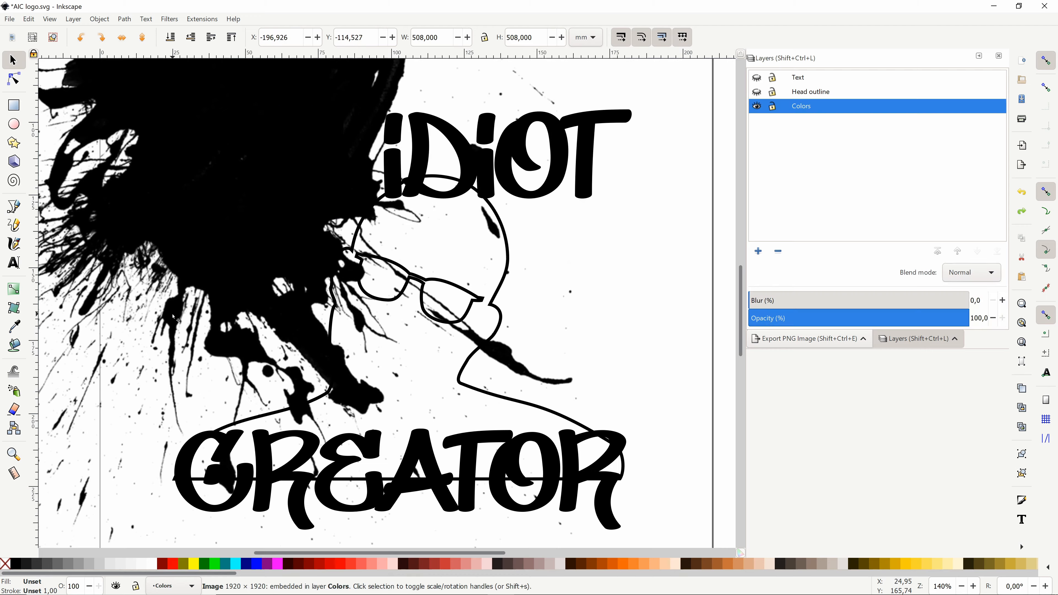
Step: Reposition the black paint splatter image over the head and the lettering
left_click_drag(173, 317, 458, 534)
left_click_drag(194, 295, 205, 310)
key("ctrl+z")
left_click_drag(521, 471, 644, 365)
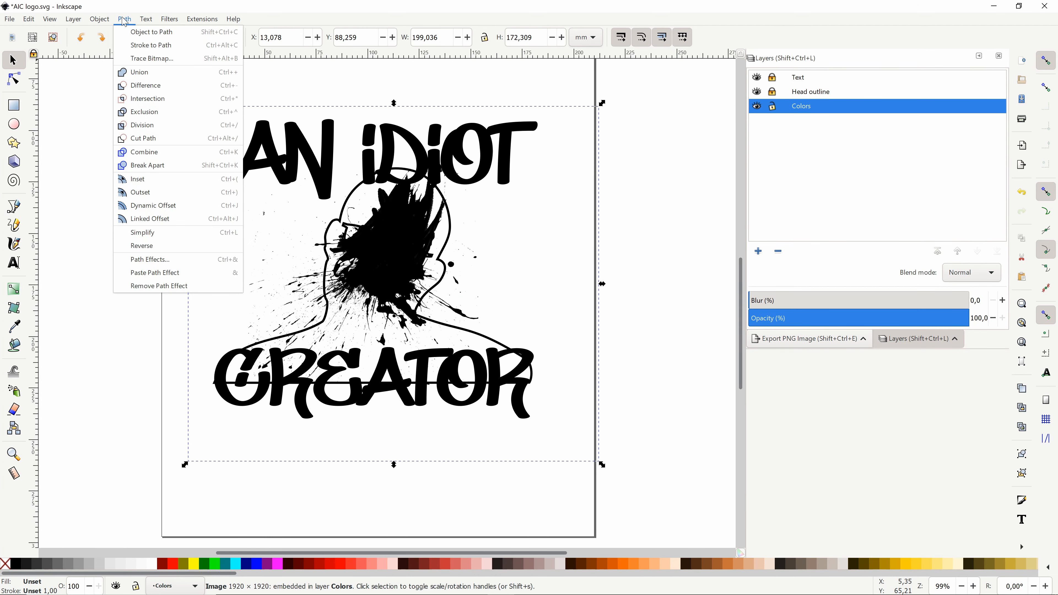
Step: Try to trace the splatter image as multiple Colors scans with 12 scans and smoothing, and undo the trace
left_click(144, 53)
left_click(180, 55)
left_click(220, 56)
left_click(130, 55)
left_click(281, 221)
left_click(211, 78)
left_click(178, 100)
left_click(137, 116)
left_click(185, 114)
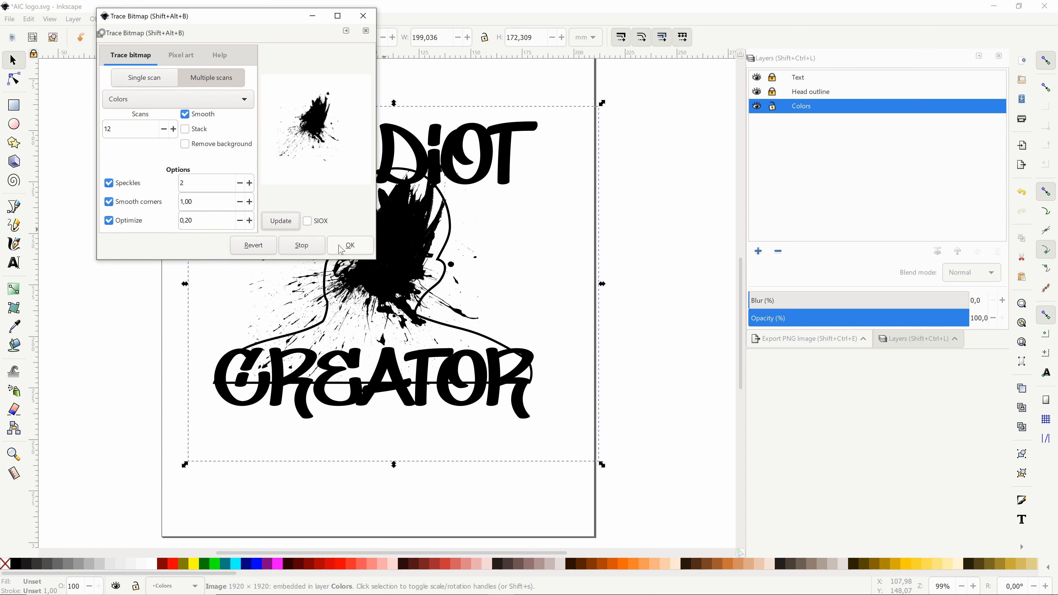
left_click(344, 247)
key("ctrl+z")
Step: Preview another bitmap tracing mode for the splatter and read the tracing help notes
left_click(125, 19)
left_click(144, 58)
left_click(454, 270)
left_click(435, 285)
left_click(454, 246)
left_click(577, 393)
left_click_drag(538, 187, 430, 149)
left_click(407, 189)
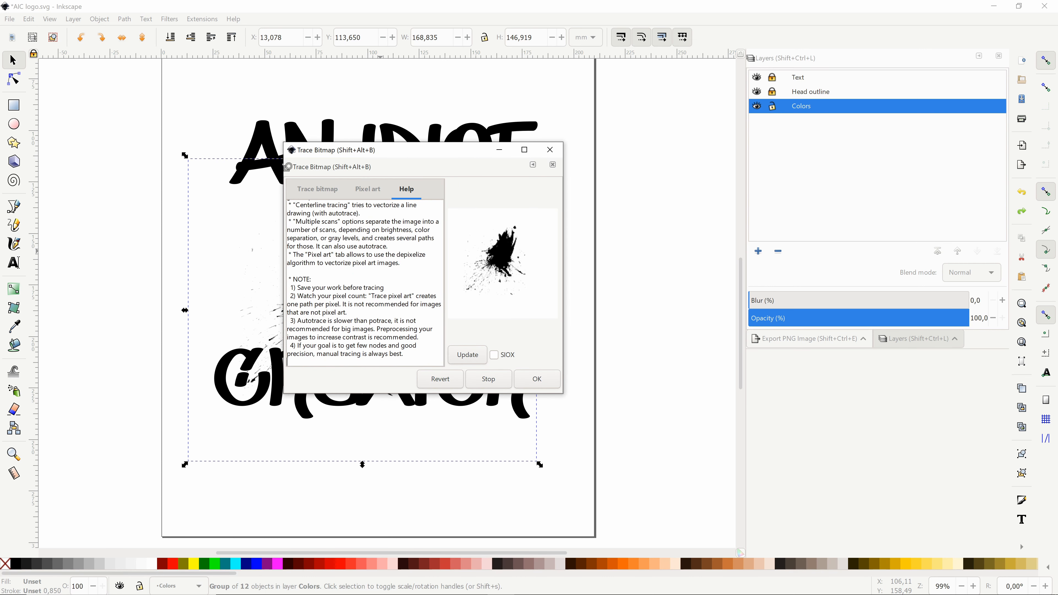
Step: Try an Autotrace multiple scan of the splatter with 7 scans and SIOX enabled, and close the trace settings
left_click(329, 198)
left_click(474, 357)
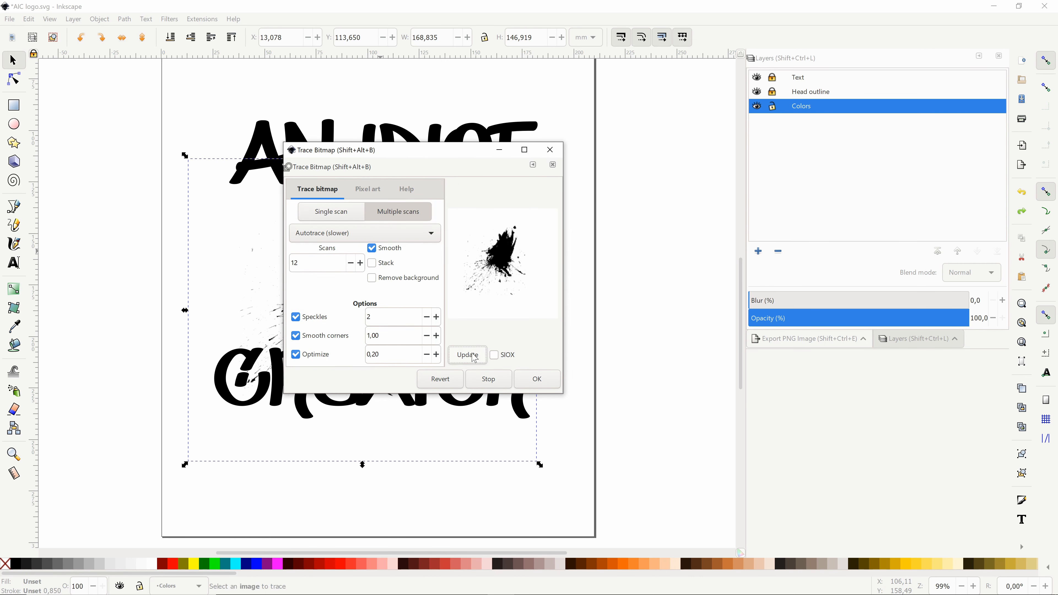
left_click(495, 356)
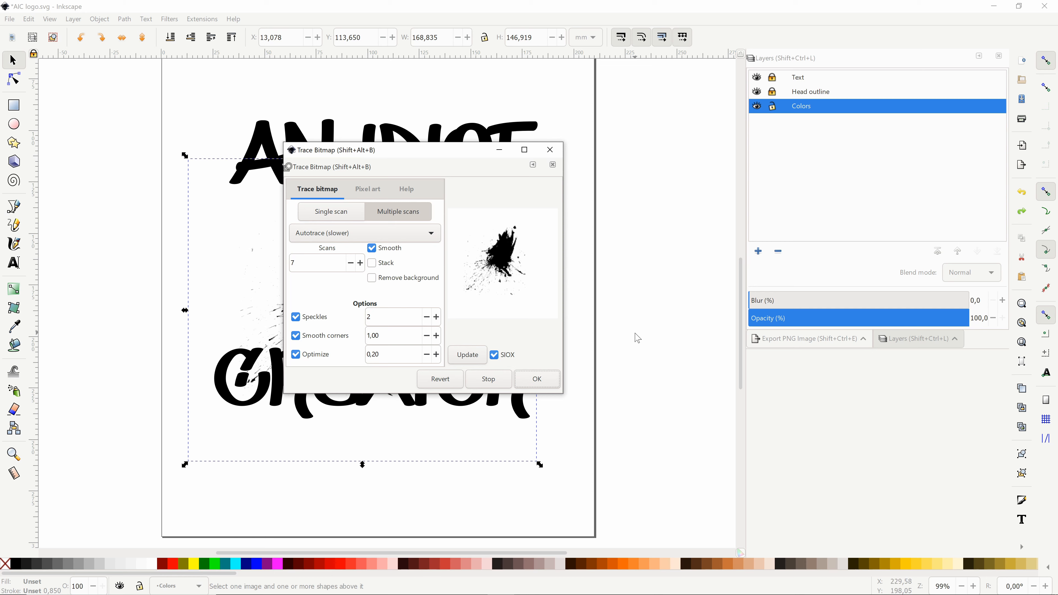
left_click(550, 150)
Step: Move the splatter to the left of the head and delete the leftover traced object
right_click(426, 237)
mouse_move(375, 286)
left_mouse_down()
mouse_move(426, 236)
mouse_move(391, 271)
mouse_move(196, 335)
left_mouse_up()
left_click(469, 339)
left_click(173, 564)
key("Delete")
left_click(392, 271)
Step: Try tracing the splatter image again, previewing an inverted brightness cutoff of 0.750 and applying multiple scans
left_click(99, 19)
mouse_move(125, 20)
left_click(152, 57)
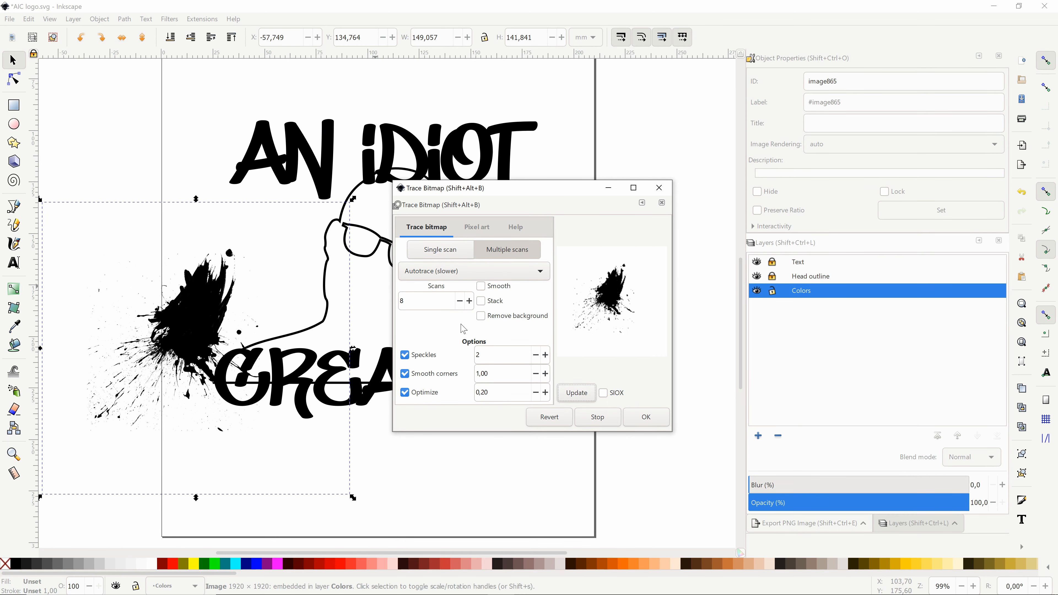
left_click(588, 392)
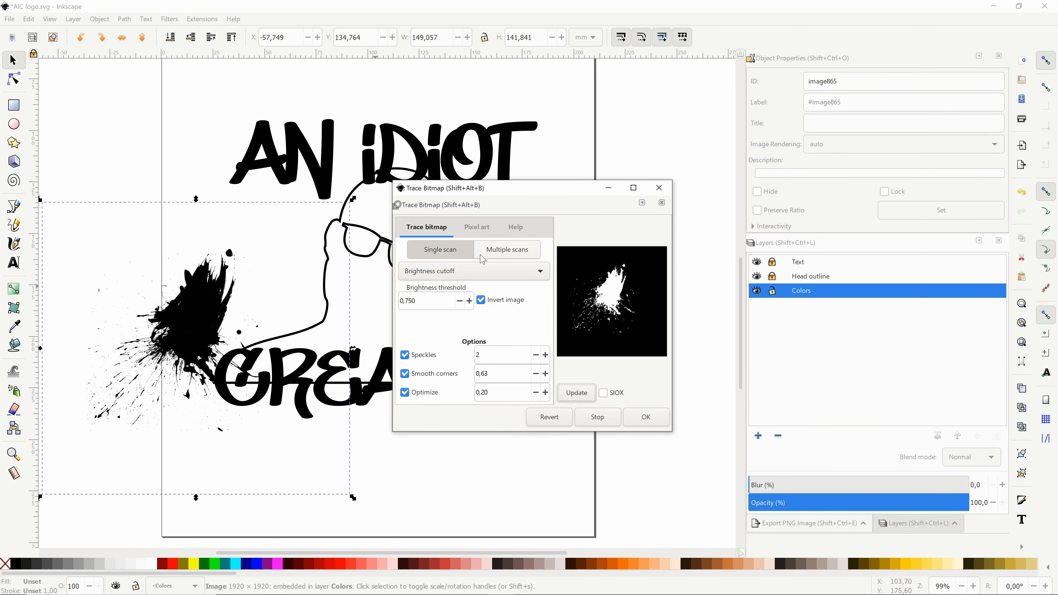
left_click(507, 249)
left_click(645, 417)
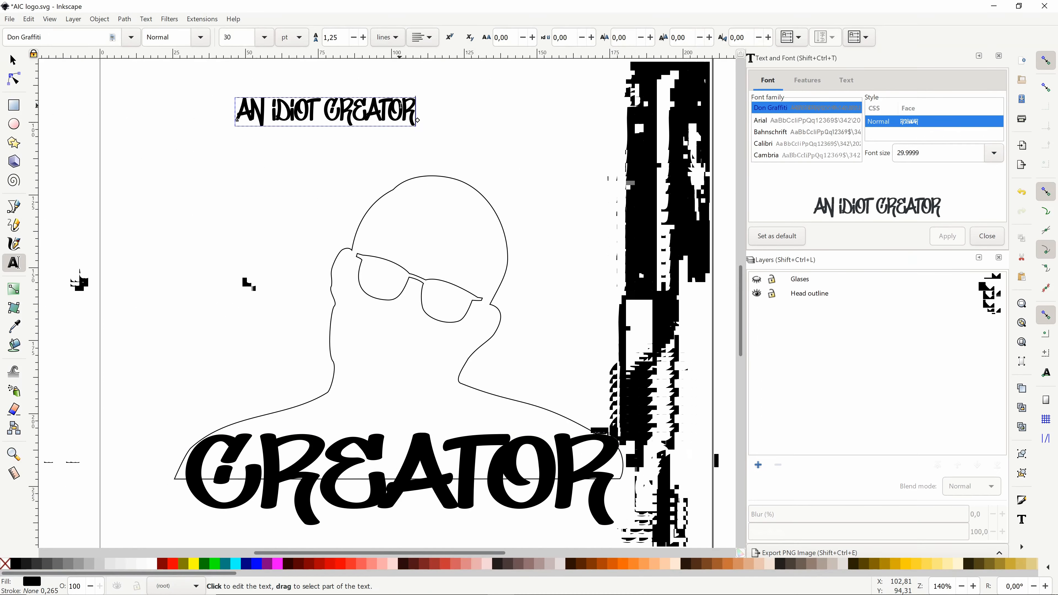
Step: Enlarge the title lettering above the head and add a new layer named Text
left_click_drag(420, 125, 626, 200)
left_click(758, 454)
type("Text")
key("Return")
left_click(587, 167)
Step: Delete the Glases layer and move the title lettering up to the Text layer
left_click(808, 309)
left_click(772, 295)
right_click(794, 293)
left_click(845, 455)
left_click(484, 188)
key("shift+Page_Up")
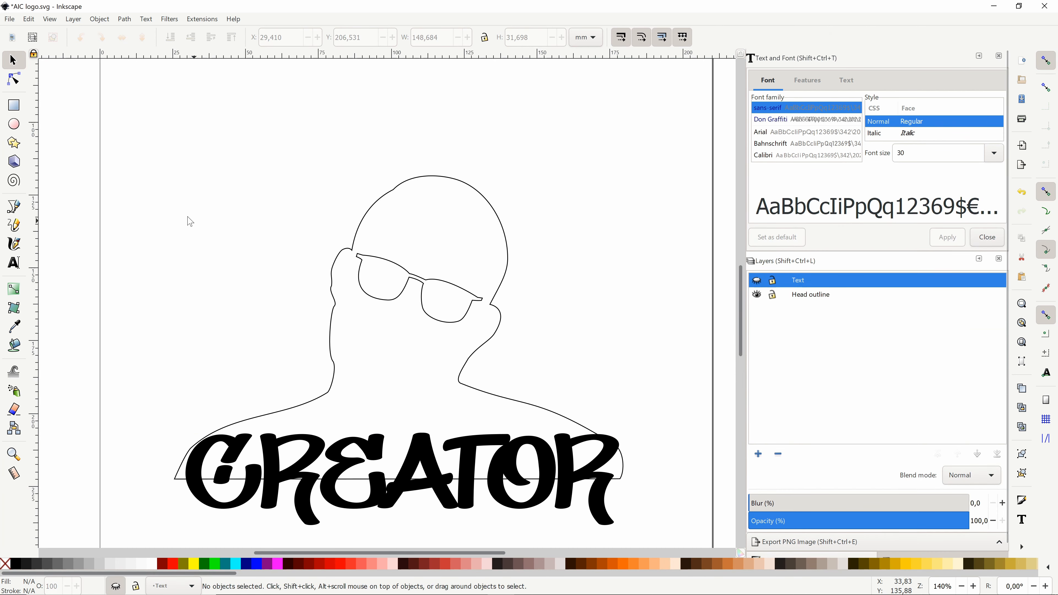
Step: Add the text AN IDIOT above the head outline and enlarge it to span the shoulders' width
key("t")
left_click(444, 190)
type("AN IDIOT")
left_click(13, 60)
left_click_drag(393, 168, 301, 170)
left_click_drag(426, 202, 626, 217)
Step: Replace the lower lettering with a duplicate of AN IDIOT reading CREATOR, and shrink the upper line slightly
left_click(597, 514)
key("Delete")
left_click_drag(516, 180, 474, 477)
left_click(517, 179)
key("ctrl+d")
left_click(14, 262)
type("CREATOR")
left_click(13, 60)
left_click_drag(626, 126, 598, 143)
left_click(501, 317)
Step: Hide the Text layer and select the head and glasses outlines for node editing
left_click(757, 280)
left_click(500, 317)
left_click(74, 19)
left_click(73, 19)
left_click(14, 78)
left_click(14, 60)
left_click(16, 76)
left_click(99, 19)
left_click(111, 127)
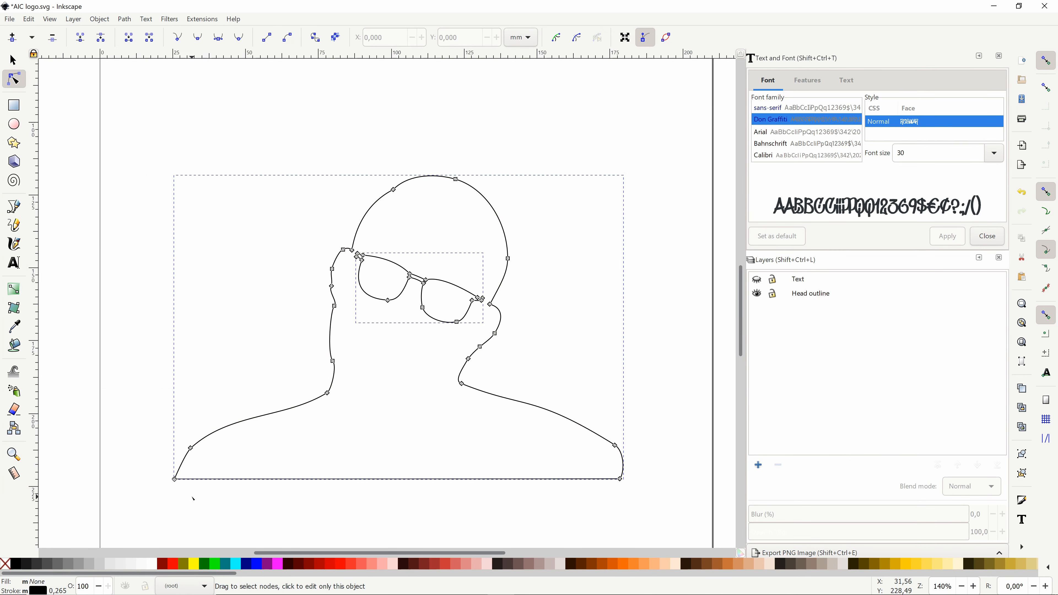
Step: Break the head outline path at the corner node where the left shoulder meets the straight bottom line
scroll(175, 500, "up", 7)
left_click(161, 265)
right_click(268, 265)
left_click(14, 60)
scroll(56, 288, "down", 5)
scroll(73, 285, "up", 6)
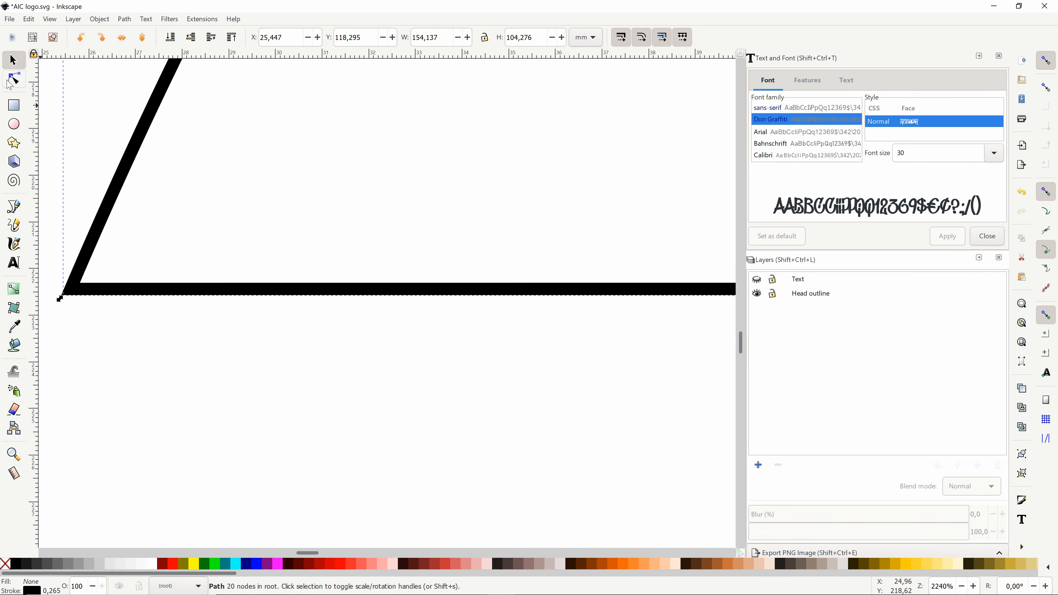
left_click(13, 81)
scroll(79, 287, "down", 5)
right_click(83, 201)
left_click(69, 200)
left_click(100, 37)
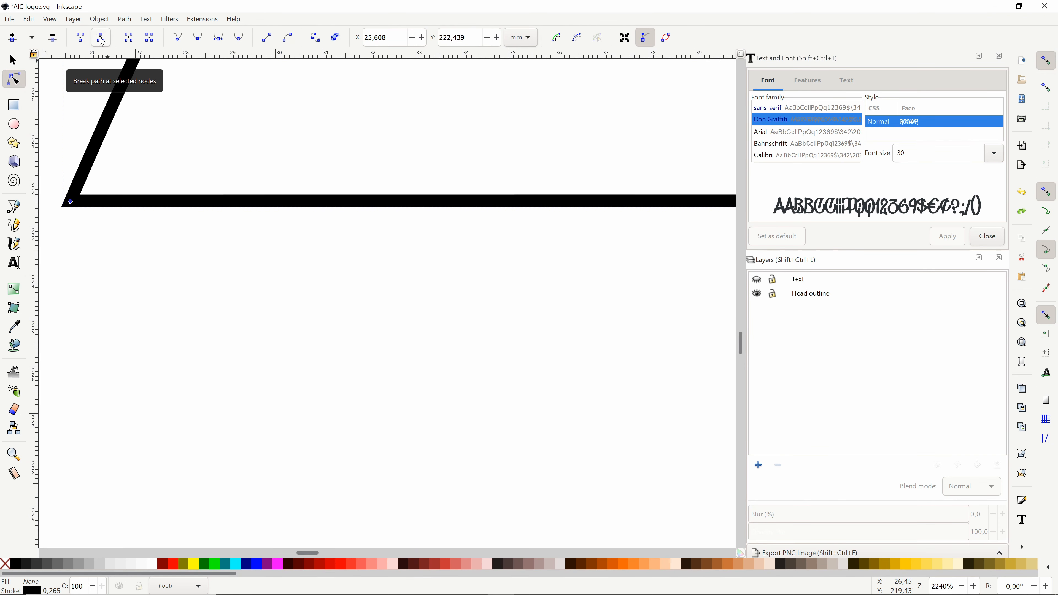
Step: Pull the loose end of the bottom line across to the right shoulder and delete the leftover end nodes
left_click_drag(76, 203, 77, 207)
left_click_drag(70, 201, 51, 176)
left_click_drag(70, 201, 484, 242)
scroll(560, 388, "down", 4)
scroll(645, 477, "down", 3)
left_click_drag(138, 418, 691, 424)
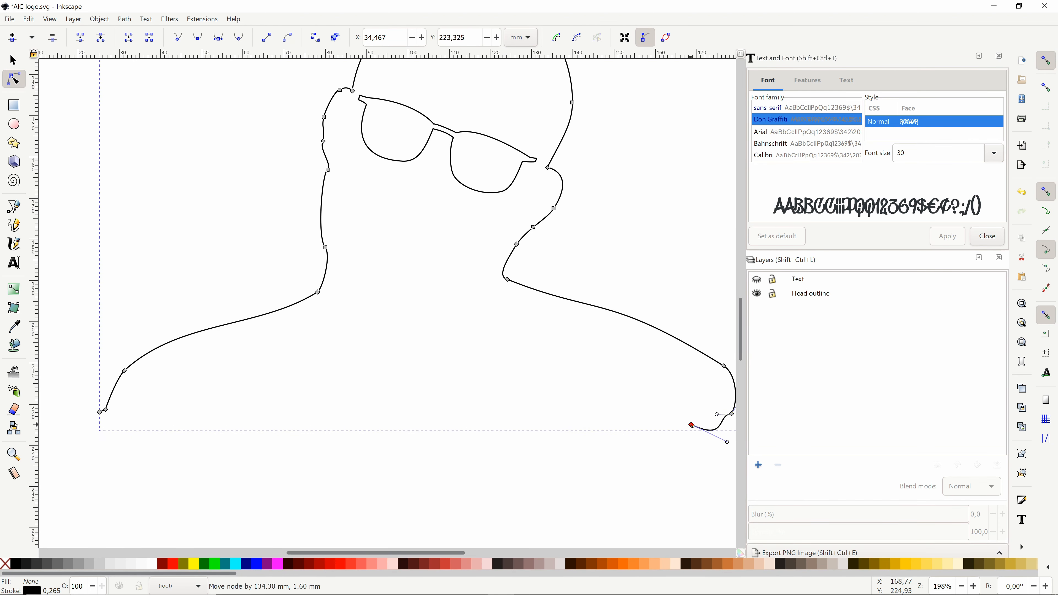
left_click(100, 412)
key("Delete")
Step: Group the head and glasses outlines and make the Text layer visible
left_click(13, 60)
scroll(420, 453, "down", 1)
key("ctrl+a")
key("ctrl+g")
left_click(687, 396)
left_click(756, 279)
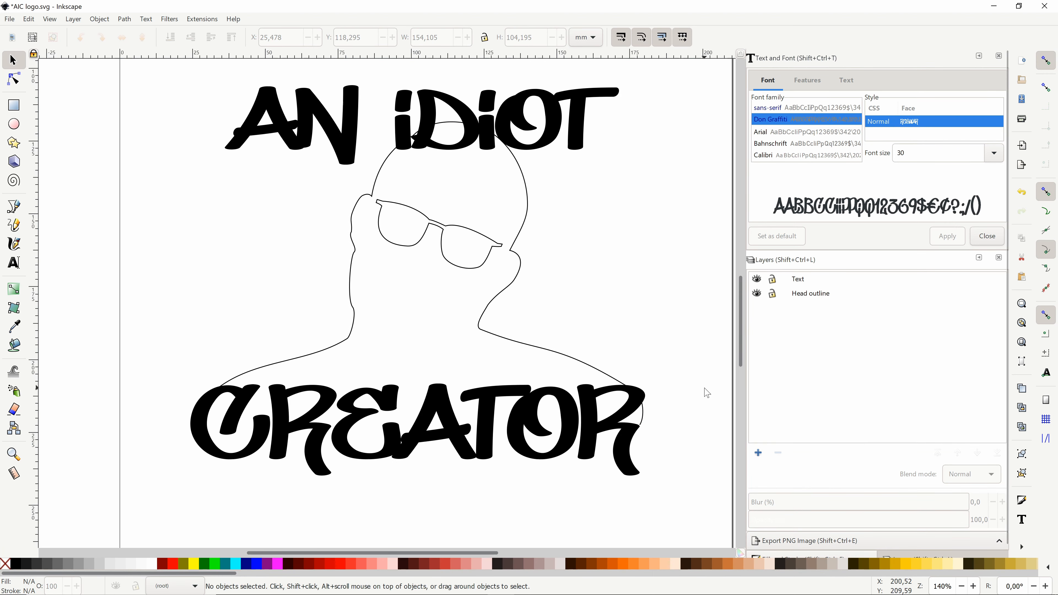
Step: Thicken the stroke of the head and glasses outlines
left_click(804, 556)
left_click(888, 282)
left_click(828, 306)
left_click(819, 306)
left_click(672, 434)
left_click(641, 423)
left_click(609, 495)
Step: Nudge AN IDIOT slightly down and to the right, put away the stroke settings, and save the document
left_click_drag(578, 116, 585, 121)
left_click(188, 310)
left_click(285, 129)
left_click(999, 56)
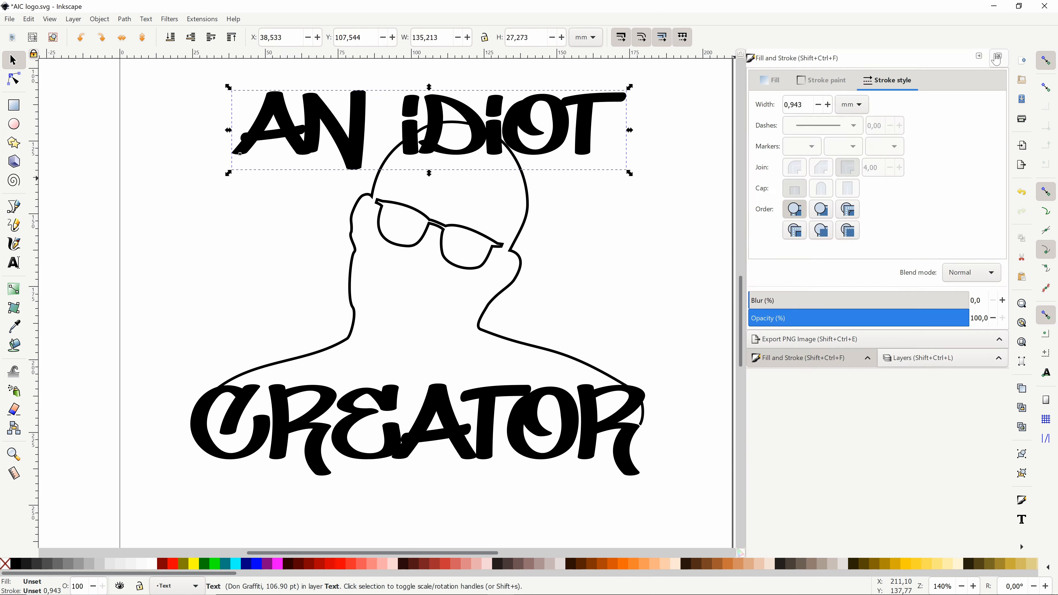
left_click(999, 56)
left_click(693, 295)
key("ctrl+s")
key("ctrl+s")
Step: Add a layer named Colors below the Head outline layer
left_click(758, 251)
type("Colors")
key("Return")
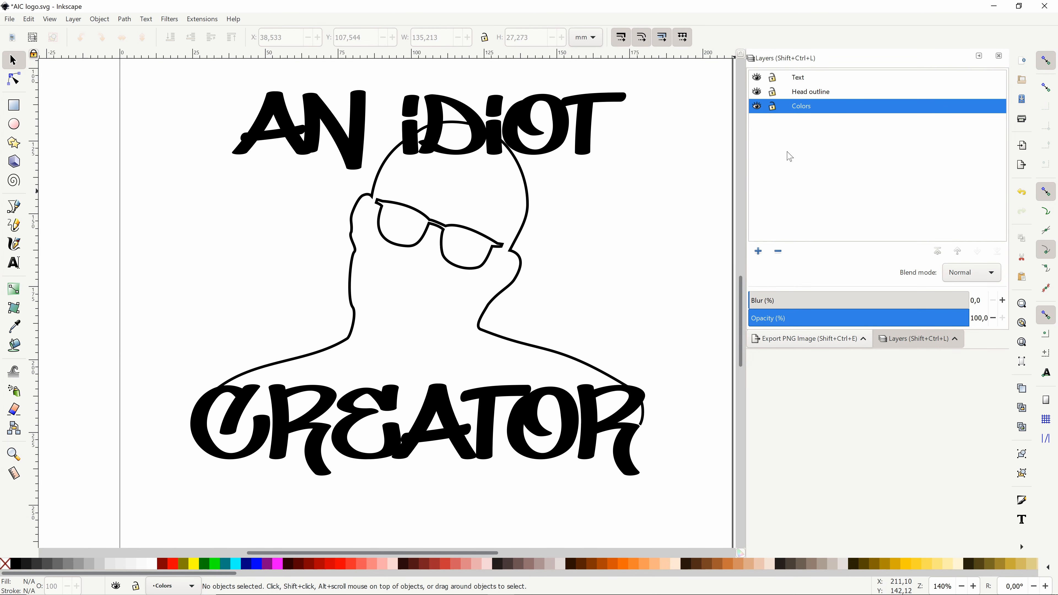
Step: Import the paint splatter image into the Colors layer and scale it down over the left shoulder
left_click_drag(816, 292, 300, 345)
left_click(596, 370)
scroll(367, 326, "down", 5)
left_click_drag(490, 198, 386, 308)
scroll(363, 330, "up", 6)
scroll(310, 325, "down", 1)
Step: Trace the splatter bitmap with Multiple scans, using Brightness steps and 8 scans
left_click(99, 19)
key("shift+alt+b")
left_click(196, 70)
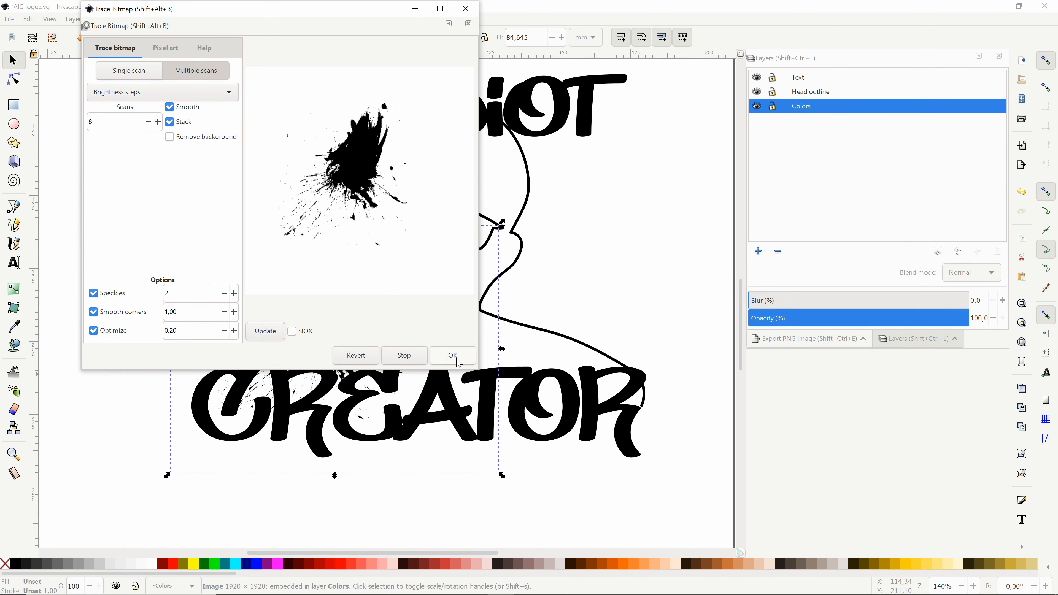
left_click(466, 9)
Step: Fill the traced splatter with red and substitute it for the original bitmap over the left shoulder
left_click_drag(351, 322, 626, 234)
left_click(174, 564)
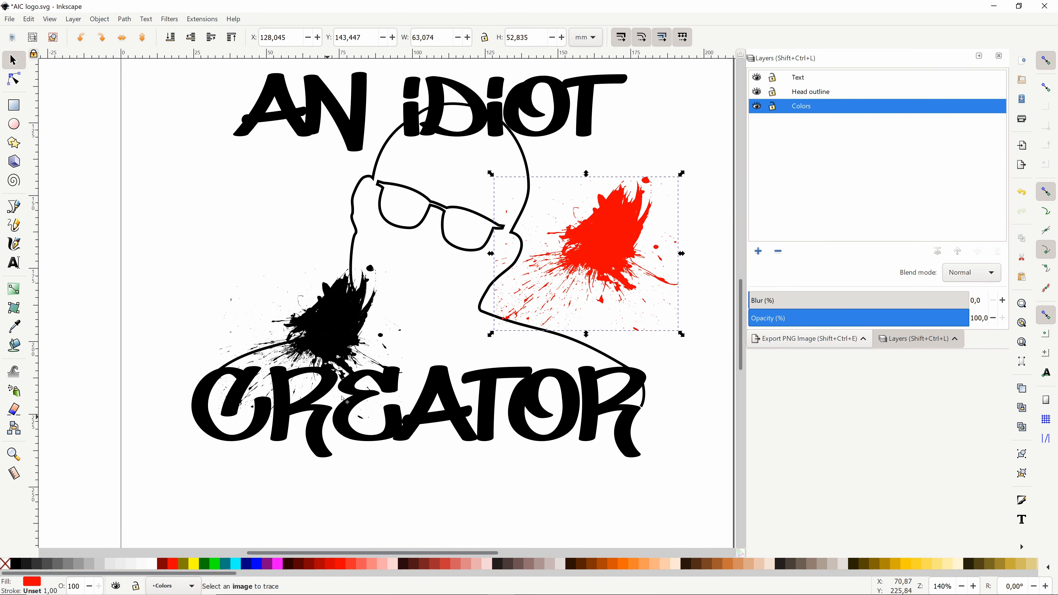
key("Delete")
left_click_drag(608, 250, 346, 315)
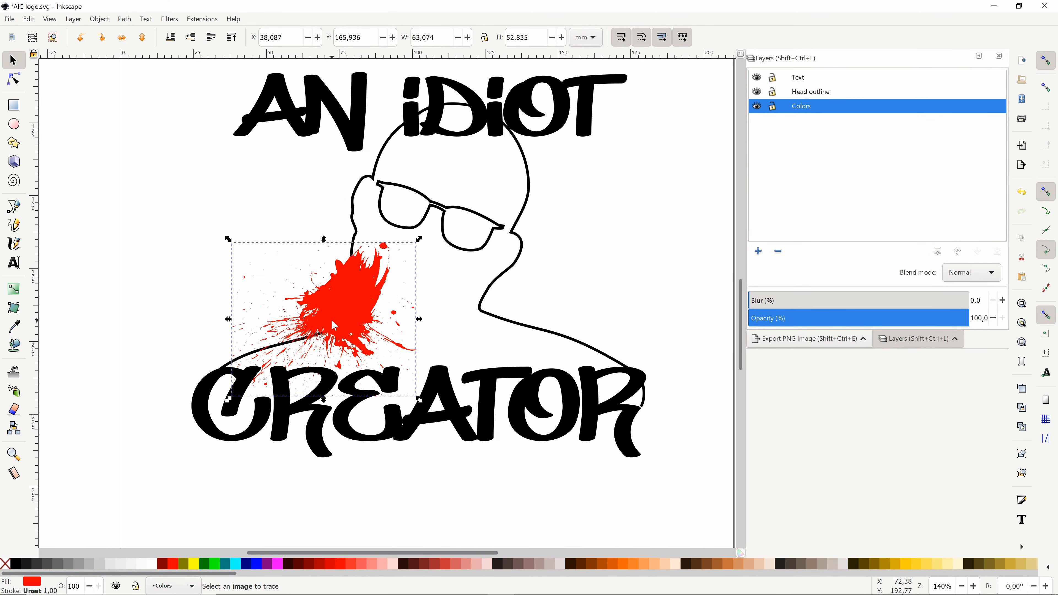
Step: Enlarge the red splatter to about 105 by 64 mm, extending across the neck and lower face
right_click(515, 271)
left_click(574, 409)
left_click(540, 285)
left_click(569, 372)
left_click(354, 304)
left_click_drag(228, 240, 204, 198)
left_click_drag(419, 201, 517, 209)
left_click(28, 18)
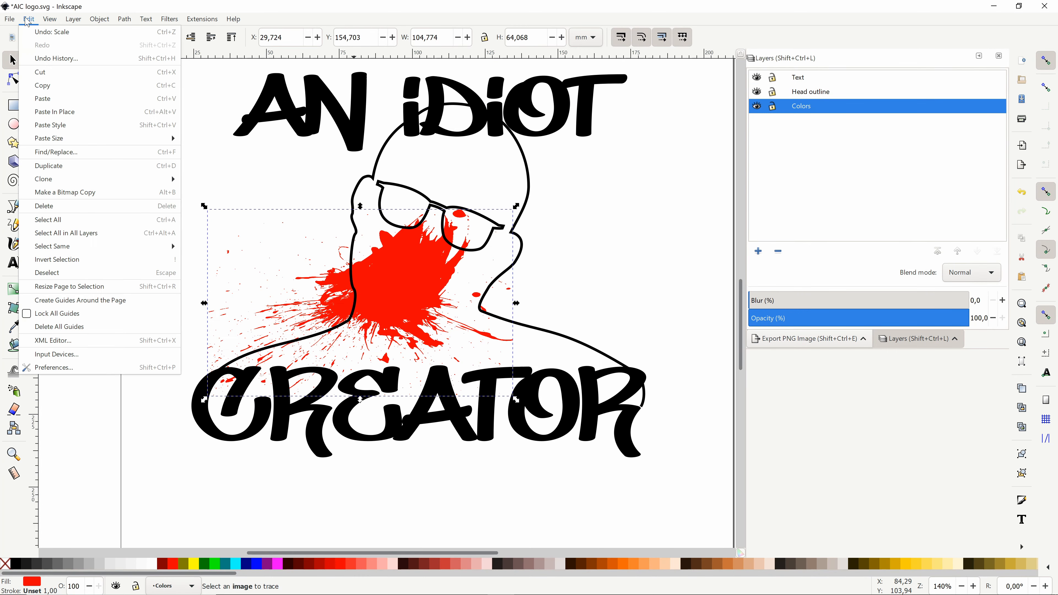
mouse_move(99, 18)
left_click(318, 404)
Step: Duplicate the splatter, fill the copy with green, and rotate and scale it over the right side of the head
left_click_drag(398, 278, 500, 222)
key("ctrl+d")
left_click(212, 566)
left_click_drag(624, 338, 646, 378)
left_click(504, 242)
left_click_drag(313, 145, 362, 427)
left_click_drag(475, 292, 515, 317)
left_click(515, 317)
left_click_drag(625, 135, 648, 111)
Step: Reposition and resize the red splatter to about 103 by 70 mm over the left shoulder and neck
left_click(367, 292)
left_click_drag(455, 413, 498, 429)
left_click_drag(145, 324, 197, 324)
Step: Duplicate the red splatter over the left side of the head, fill it with blue, and narrow it to about 89 mm
key("ctrl+d")
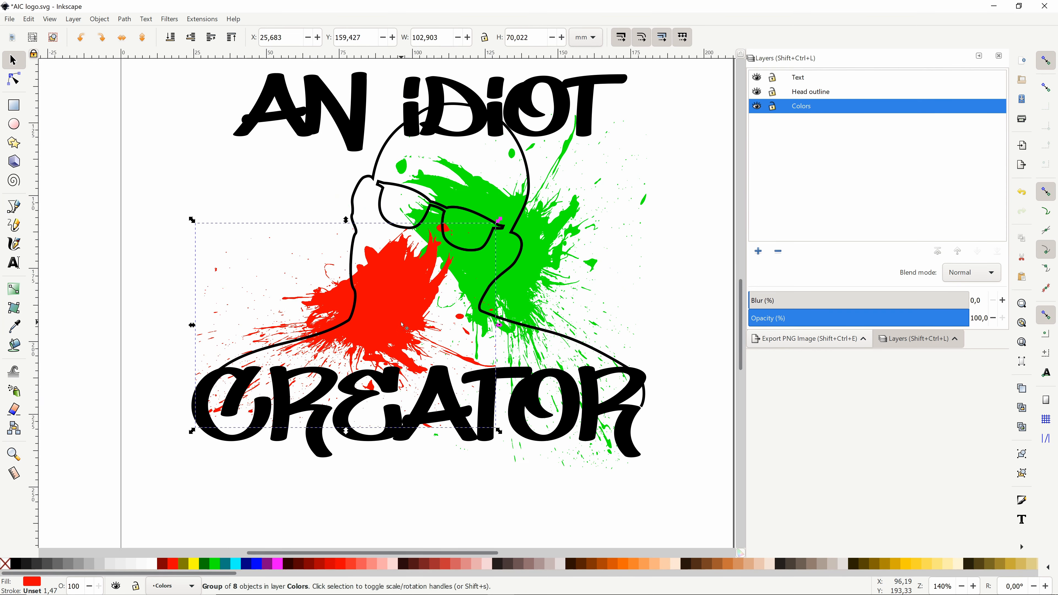
left_click_drag(358, 292, 342, 188)
left_click(255, 564)
left_click_drag(166, 215, 205, 215)
Step: Rotate the blue splatter and shift it over the left side of the face
left_click(317, 200)
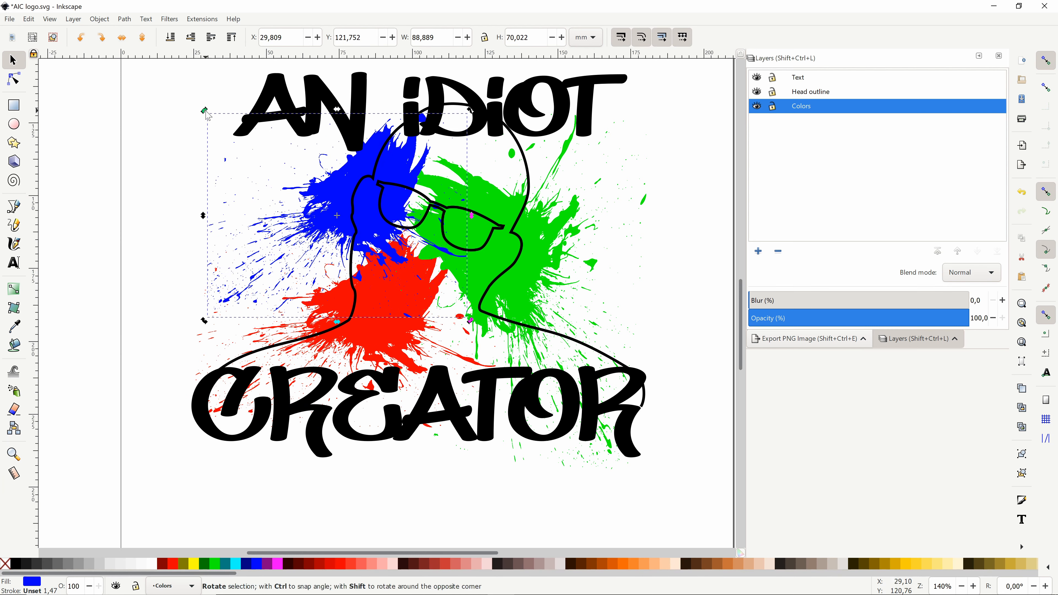
left_click_drag(205, 110, 437, 113)
left_click_drag(412, 168, 405, 299)
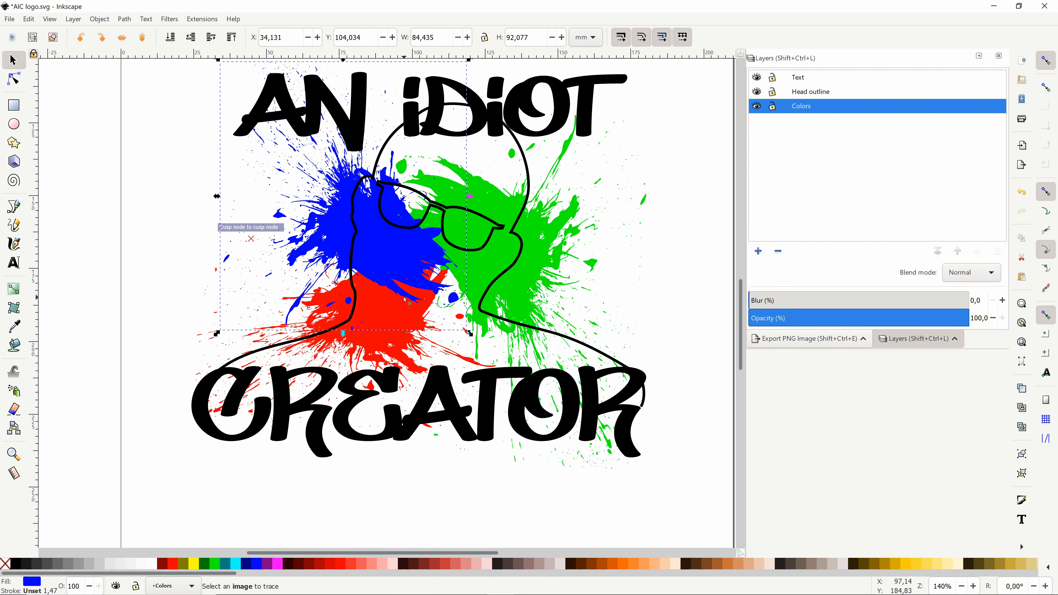
left_click_drag(343, 60, 343, 65)
Step: Stretch the red splatter to a height of about 78 mm
left_click(377, 338)
left_click_drag(346, 432, 346, 456)
left_click(399, 533)
Step: Lower the Colors layer's opacity to 55.1%
scroll(436, 486, "down", 2)
scroll(437, 489, "up", 2)
left_click_drag(958, 319, 870, 321)
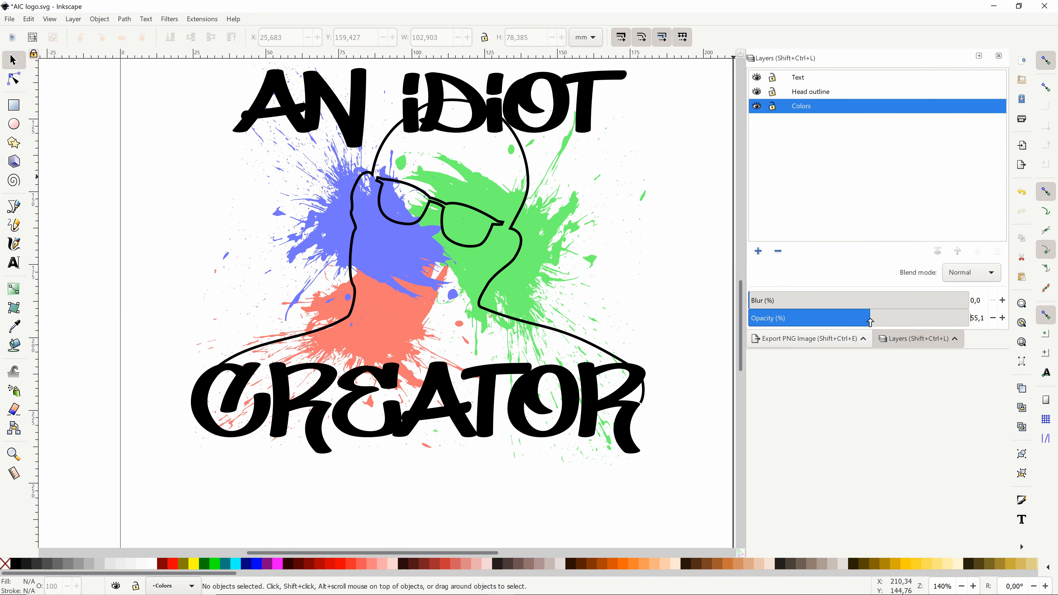
scroll(604, 306, "down", 1)
scroll(613, 315, "up", 2)
scroll(612, 315, "down", 2)
Step: Open the PNG export settings and draw an unfilled rectangle around the whole logo
left_click(6, 17)
left_click(40, 167)
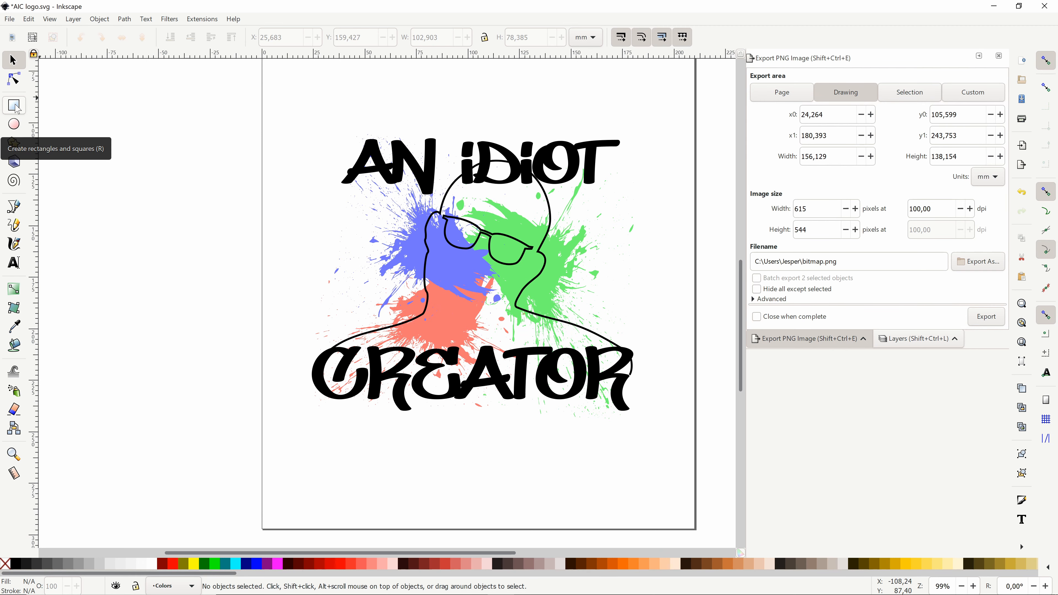
left_click(14, 105)
left_click_drag(294, 105, 668, 427)
left_click(30, 582)
right_click(29, 581)
left_click(54, 582)
Step: Fit the rectangle to about 177 by 148 mm around the logo and set the export area to 180 by 180 mm
left_click_drag(667, 106, 653, 118)
left_click(380, 37)
left_click(14, 60)
left_click_drag(290, 102, 300, 121)
left_click_drag(959, 156, 894, 162)
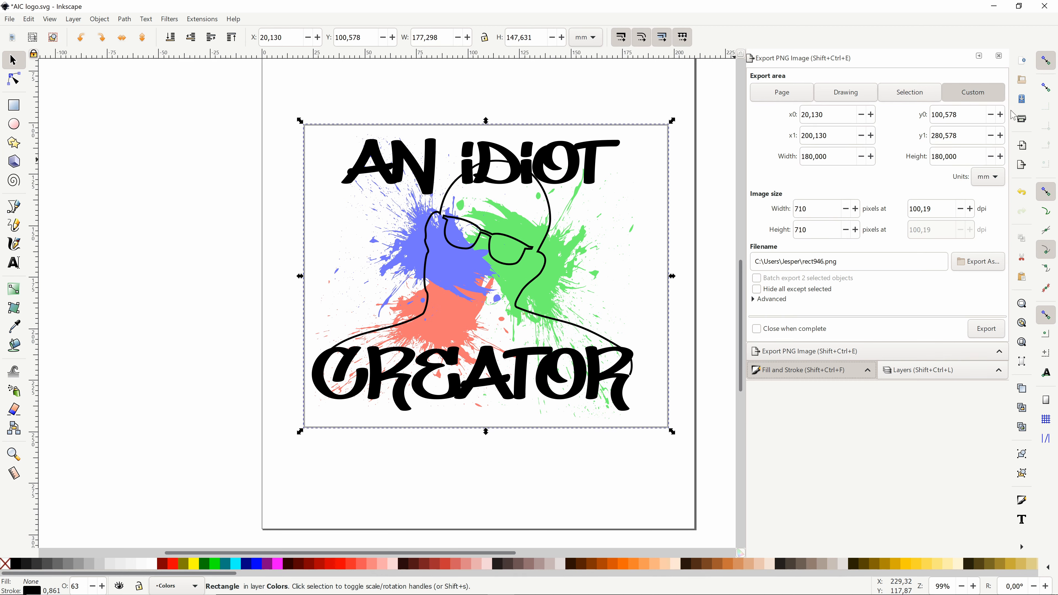
Step: Resize the rectangle to a 180 by 180 mm square and move it to surround the logo evenly
key("shift+ctrl+f")
left_click_drag(536, 37, 502, 38)
type("180")
left_click_drag(440, 38, 406, 39)
left_click_drag(536, 37, 503, 38)
type("150")
type("150")
left_click_drag(441, 37, 352, 46)
left_click_drag(631, 495, 624, 464)
Step: Remove the square frame's stroke and put away the fill and stroke settings
left_click(31, 590)
right_click(30, 591)
left_click(58, 586)
left_click(904, 323)
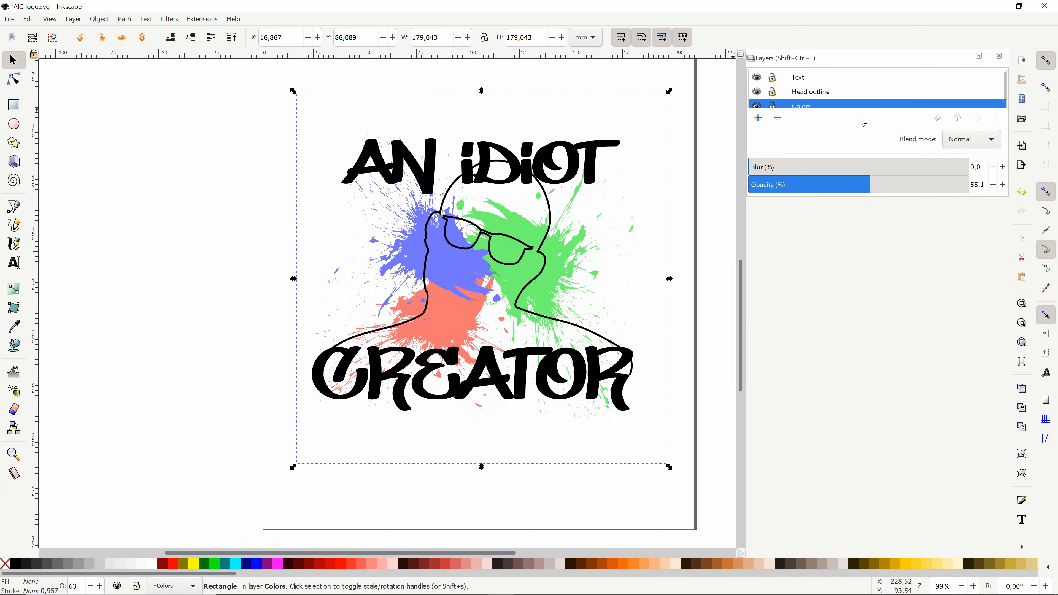
Step: Set a custom PNG export area of 179.043 by 179.043 mm matching the invisible square frame
left_click(9, 19)
left_click(42, 155)
left_click(973, 92)
left_click_drag(284, 80, 703, 502)
left_click(309, 160)
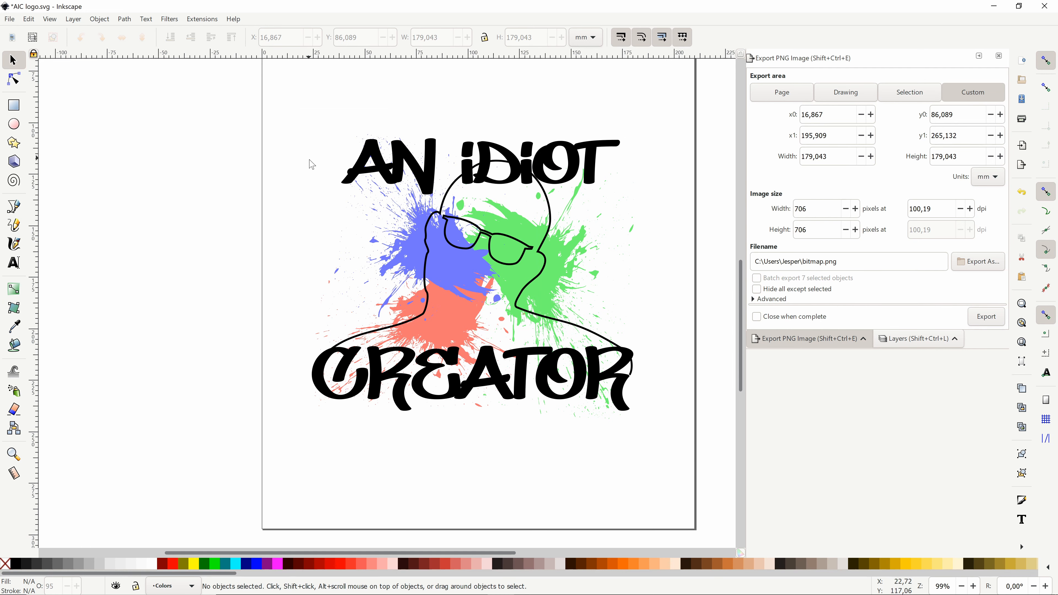